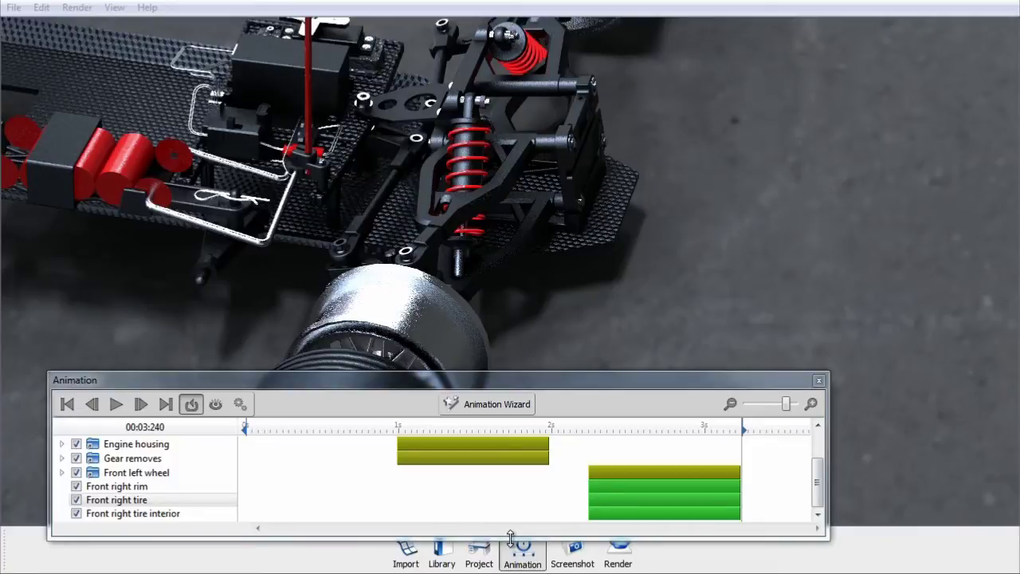
Step: Close and reopen the animation timeline, and shift its window slightly up over the view
left_click(819, 381)
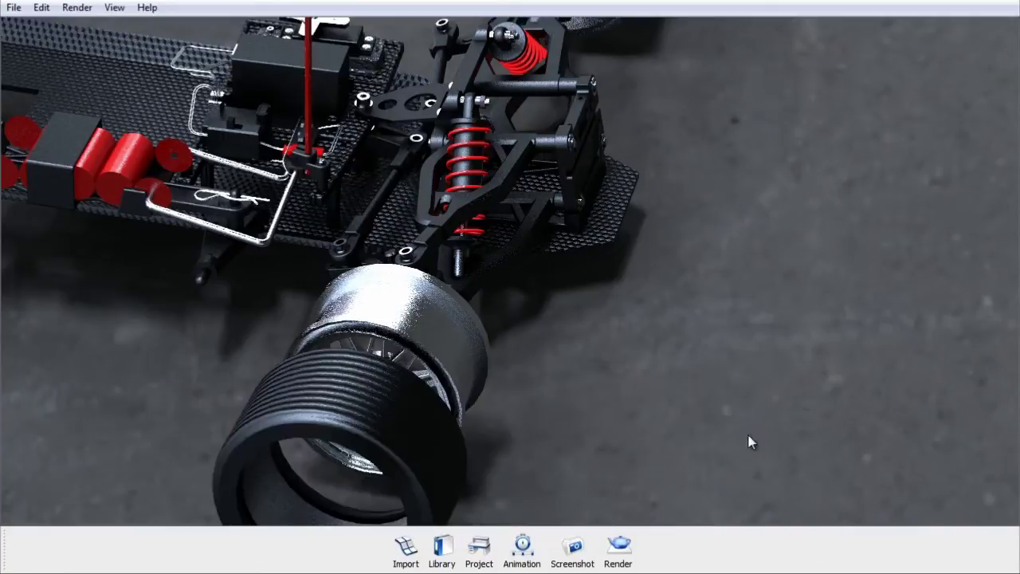
left_click(523, 550)
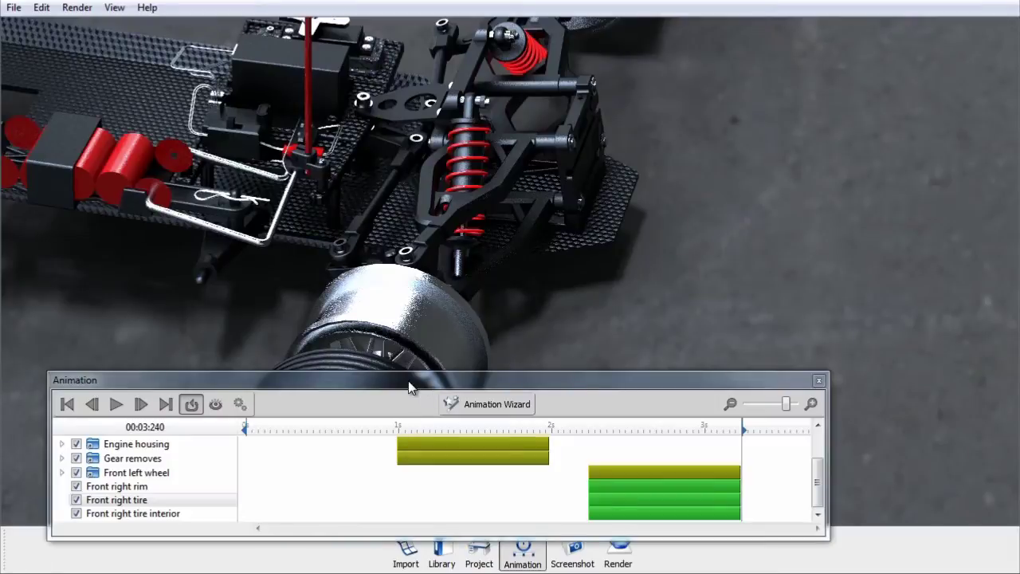
left_click_drag(409, 388, 432, 380)
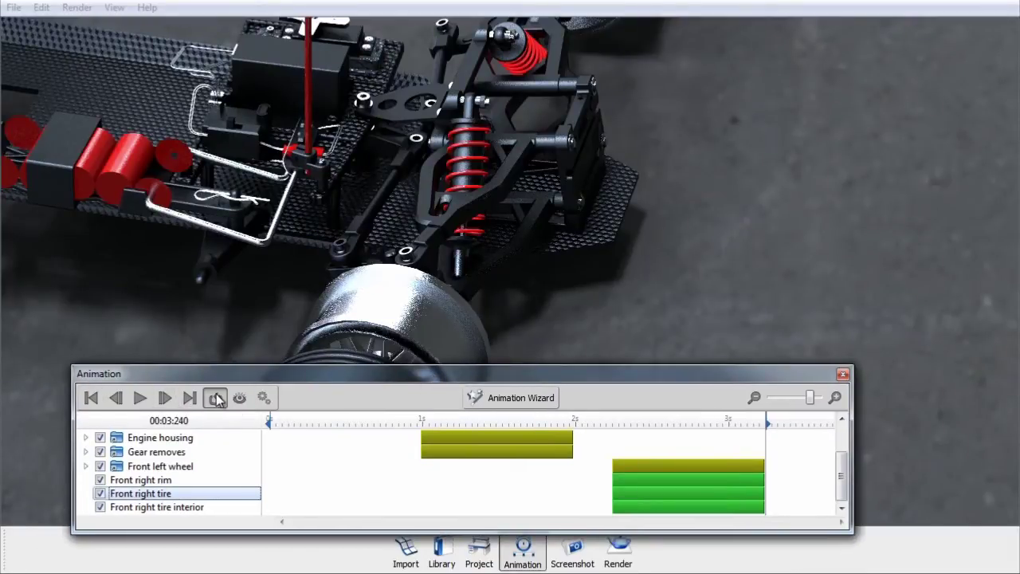
Step: Go to the start of the animation, advance it a few frames, and jump to its end to check the playback controls
left_click(92, 399)
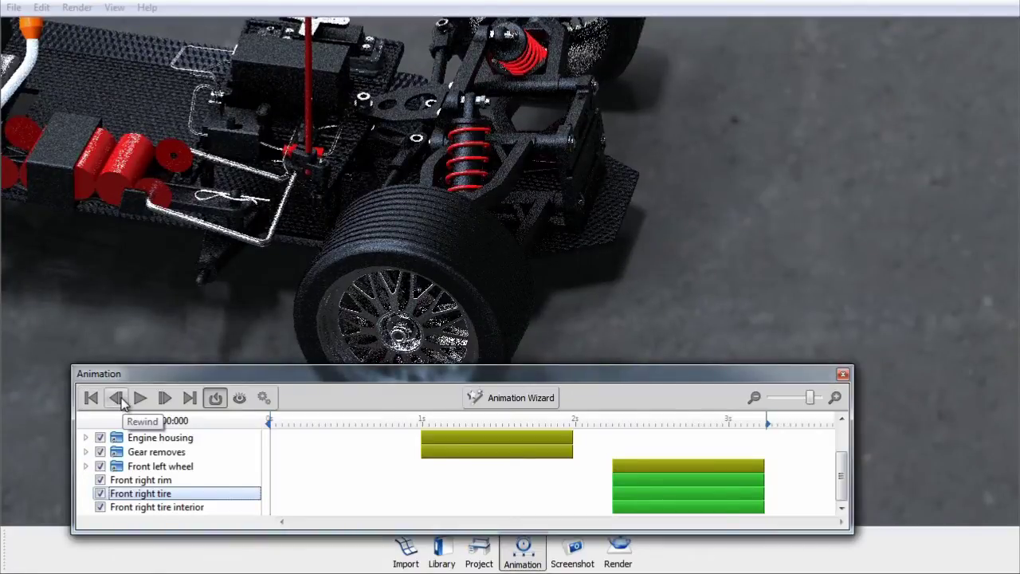
left_click(165, 402)
left_click(165, 398)
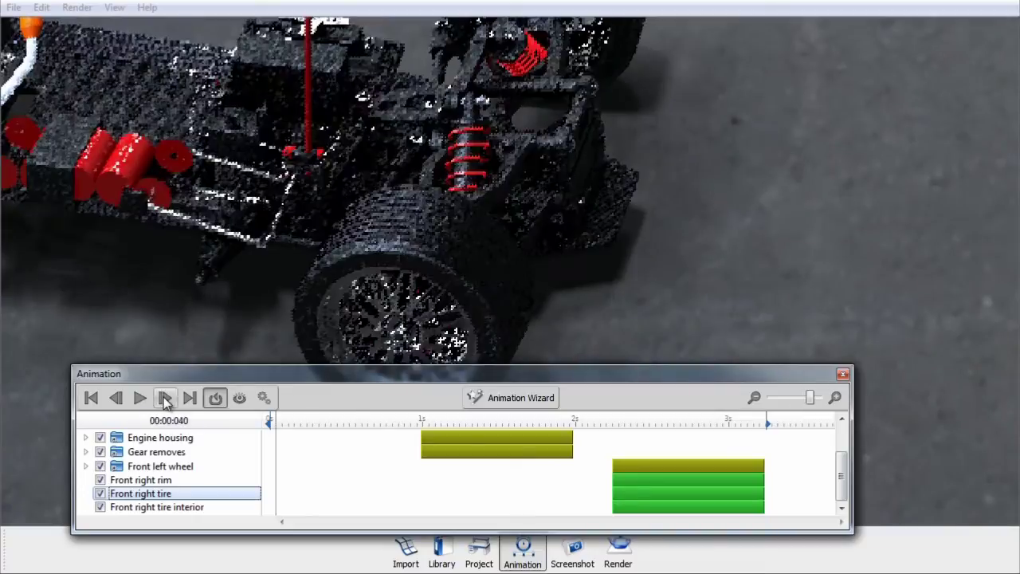
left_click(165, 398)
left_click(165, 398)
left_click(165, 398)
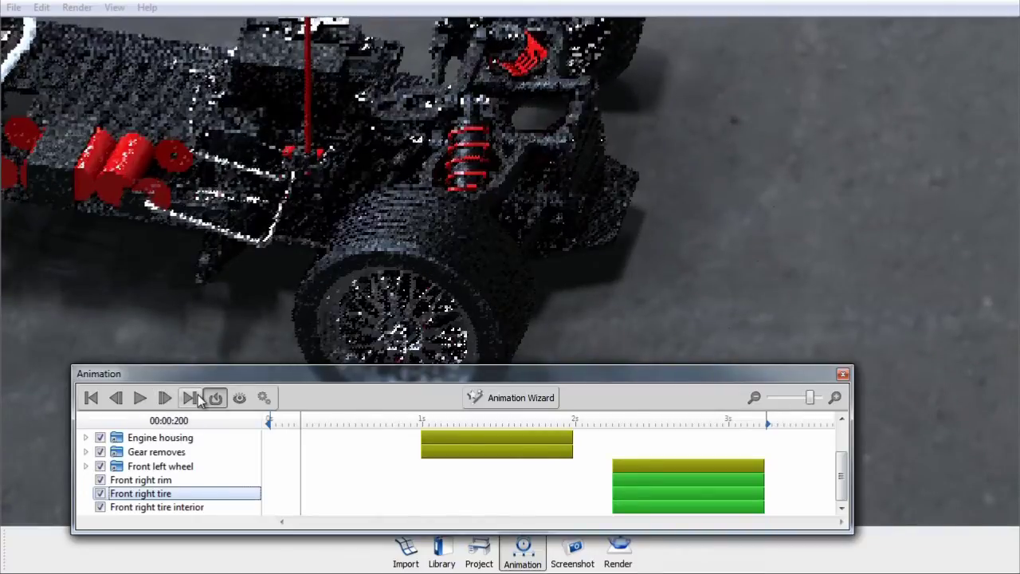
left_click(199, 399)
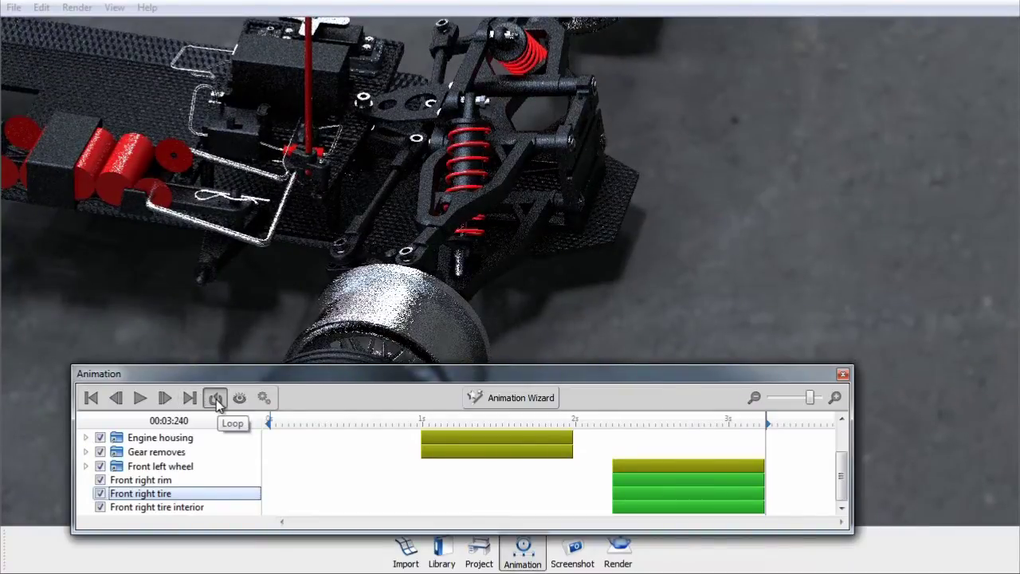
left_click(217, 401)
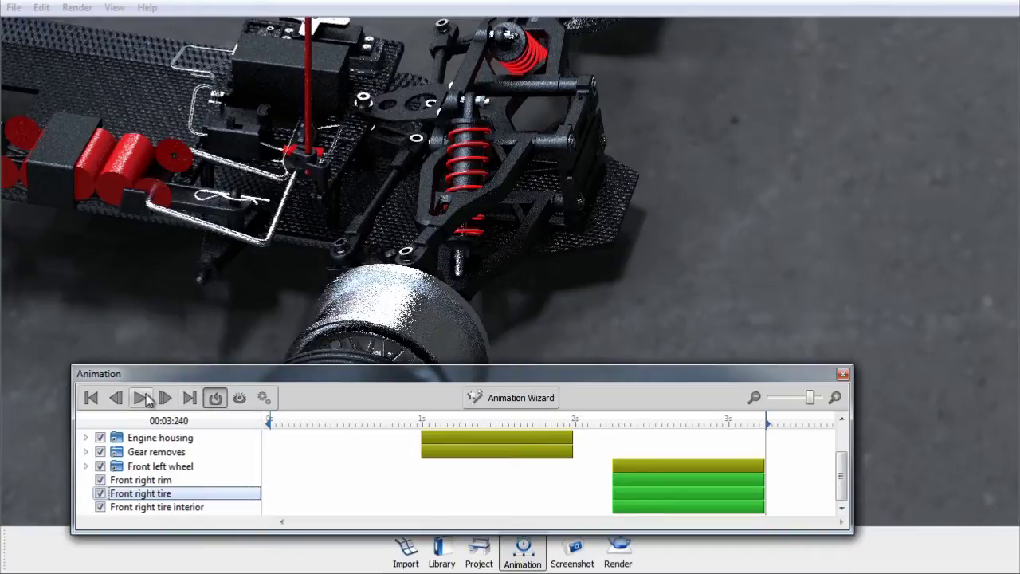
left_click(238, 400)
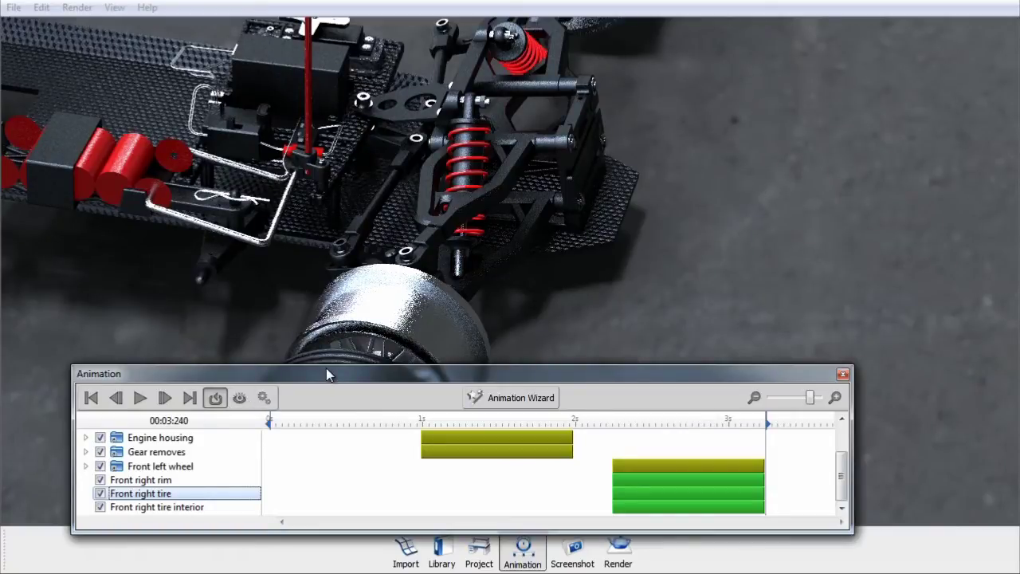
Step: Review the FPS and timeline unit choices in the timeline settings, and leave without changing anything
left_click(264, 400)
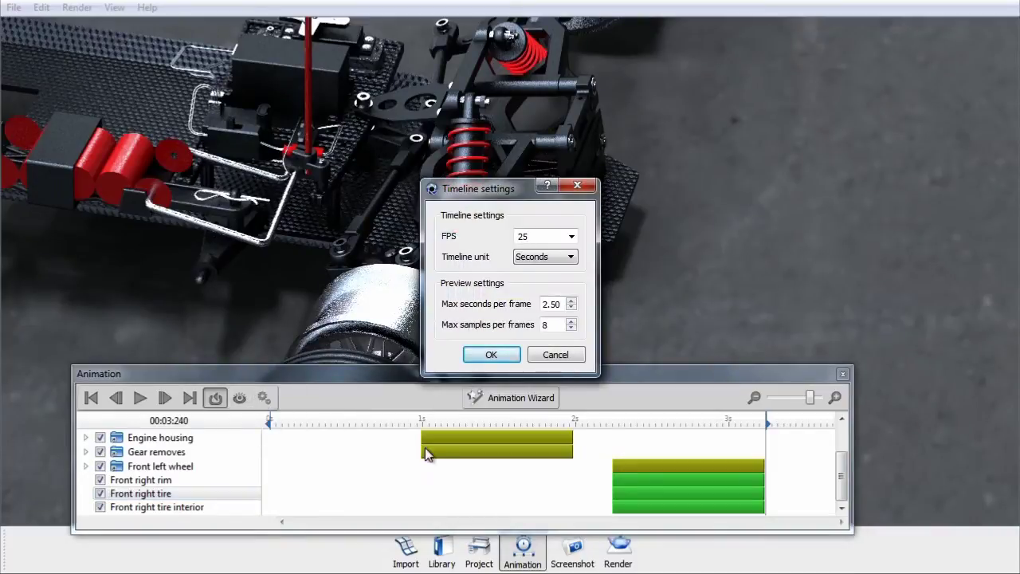
left_click(573, 234)
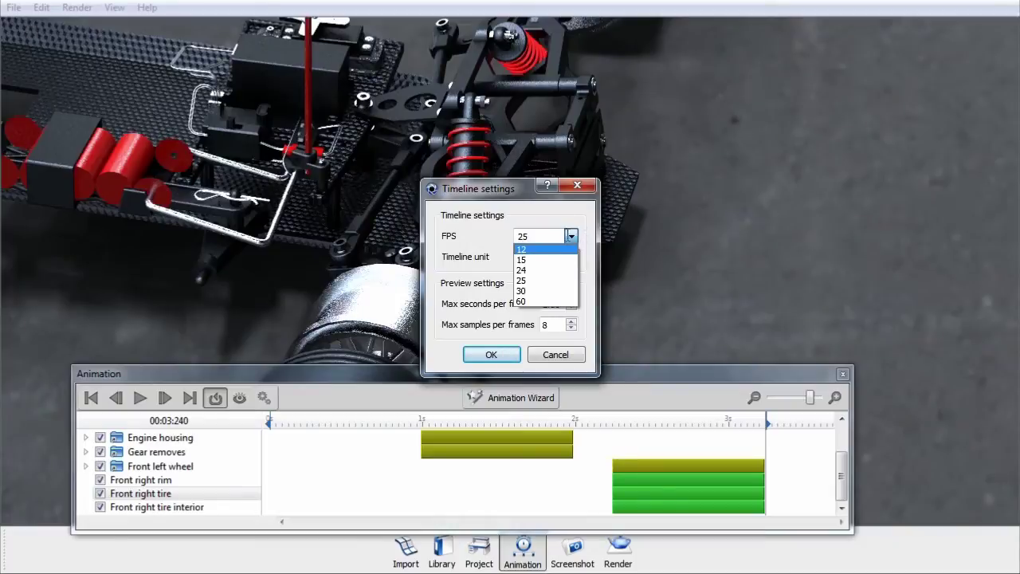
left_click(538, 232)
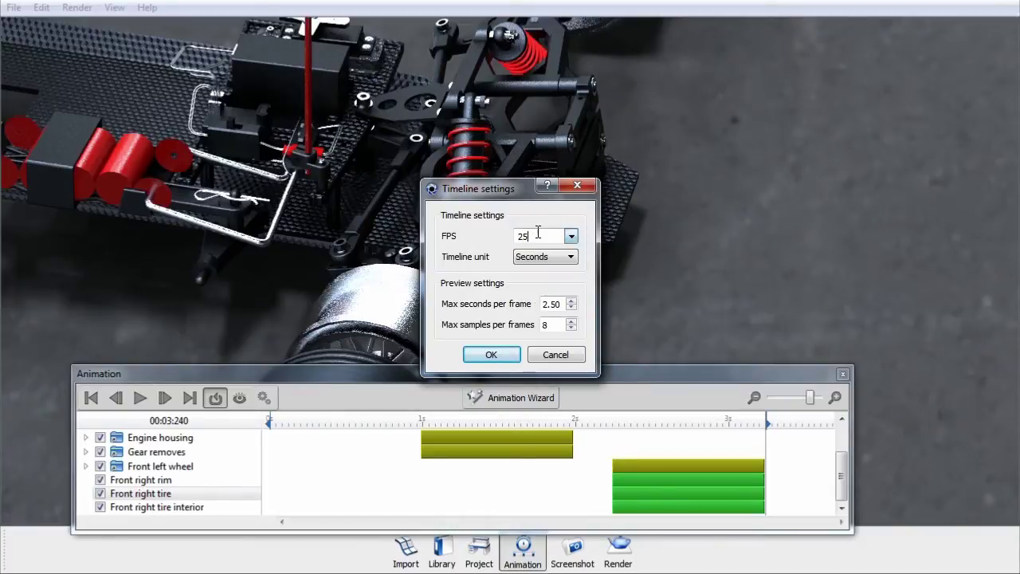
left_click(571, 258)
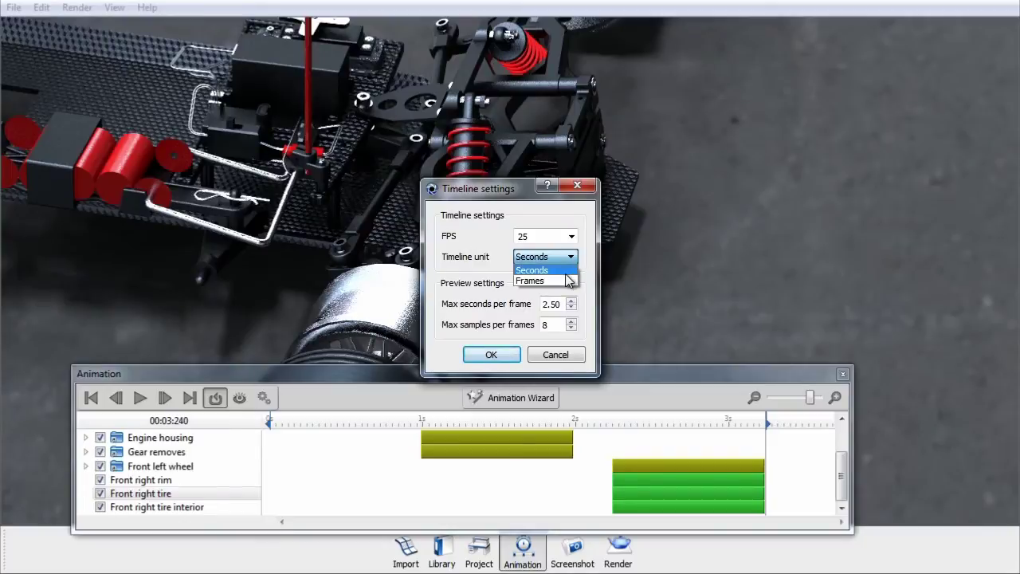
left_click(539, 269)
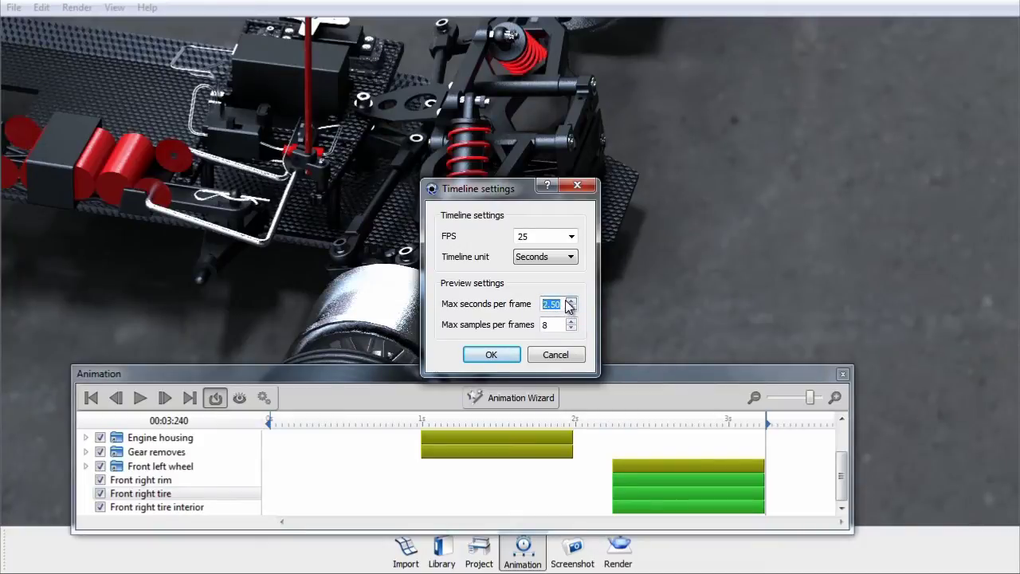
left_click_drag(530, 192, 490, 198)
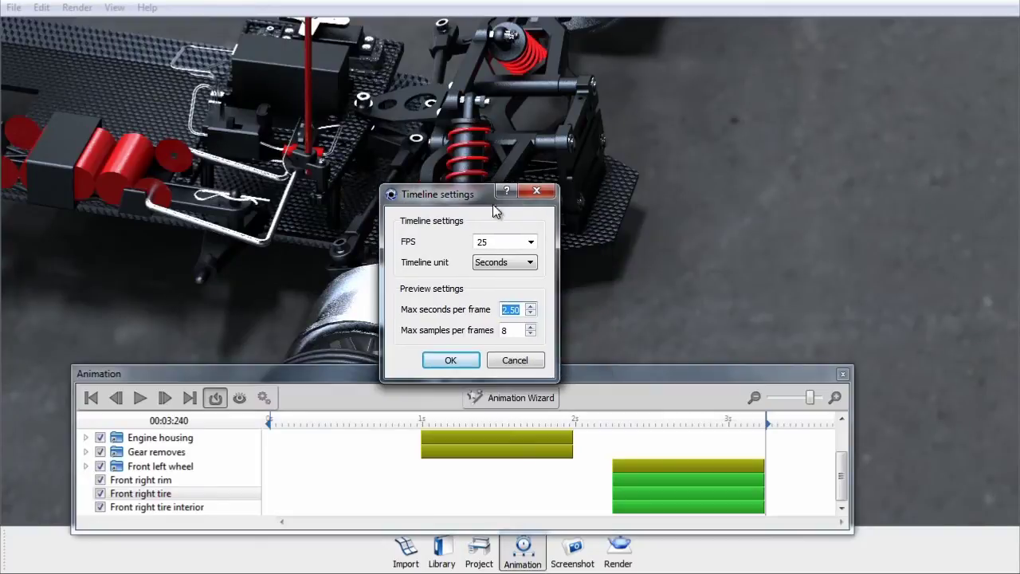
left_click(514, 361)
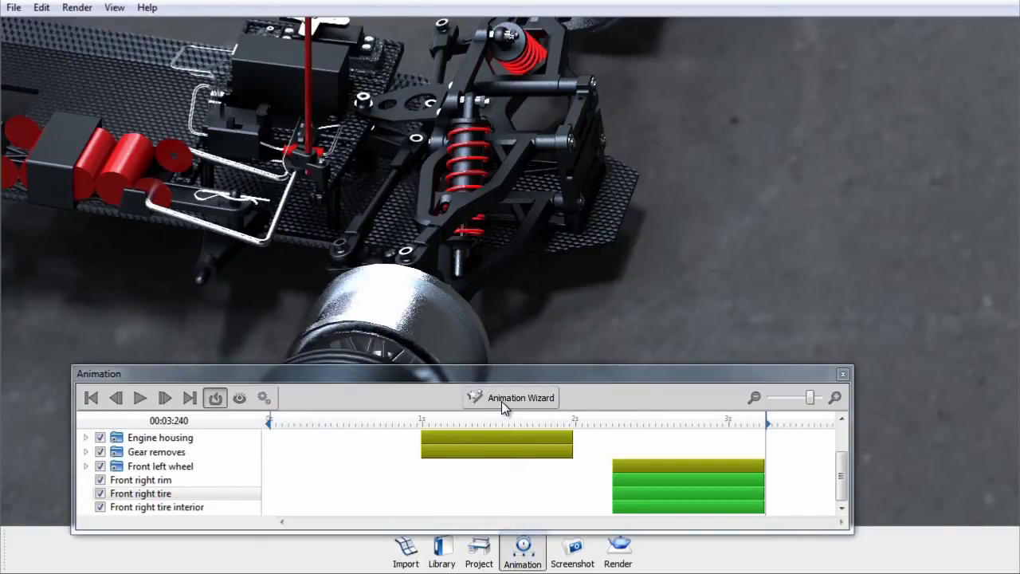
Step: Preview the Turntable and part Translation types in the Animation Wizard, and cancel it without adding an animation
left_click(501, 401)
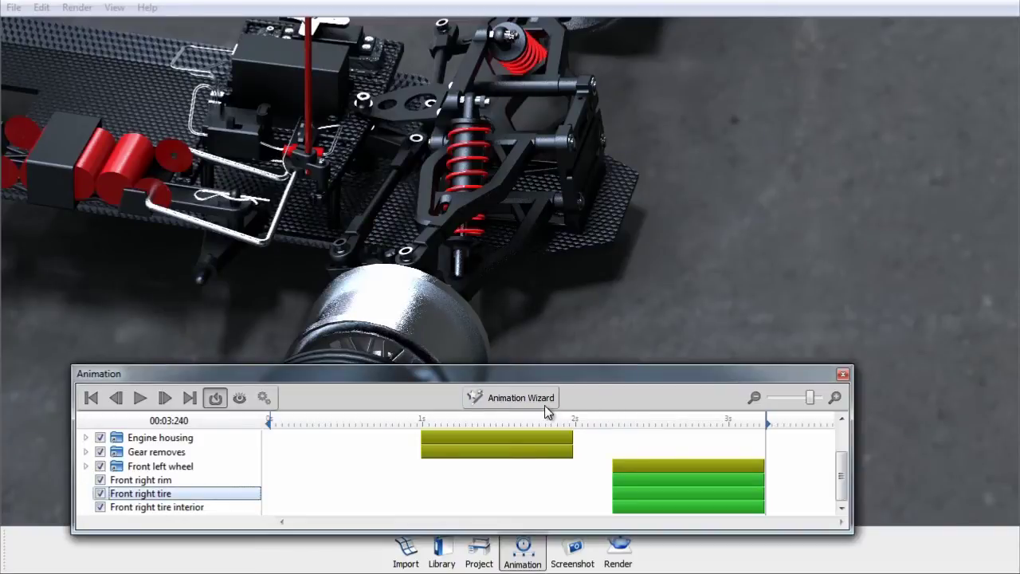
left_click(526, 399)
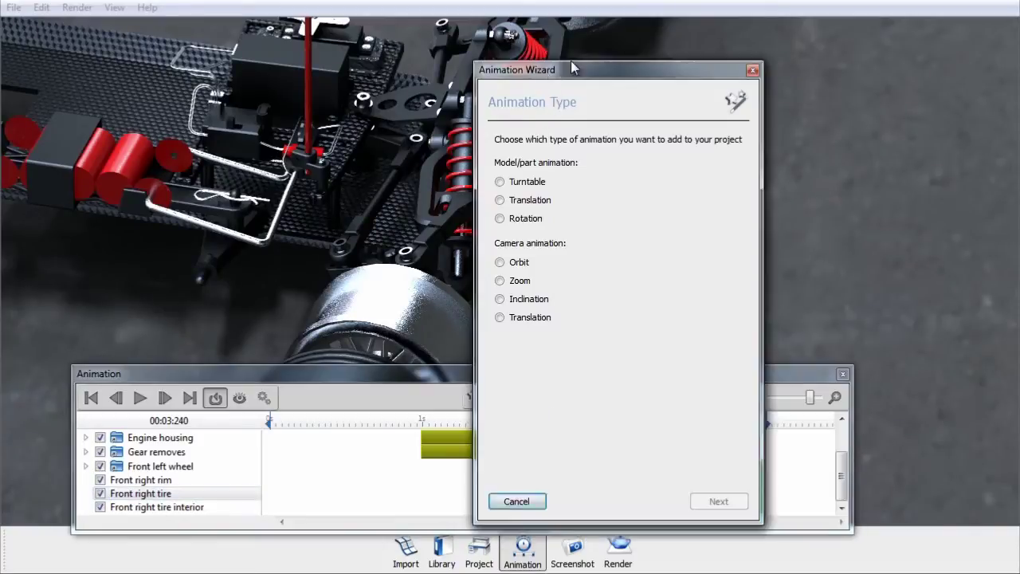
left_click(614, 168)
left_click(618, 188)
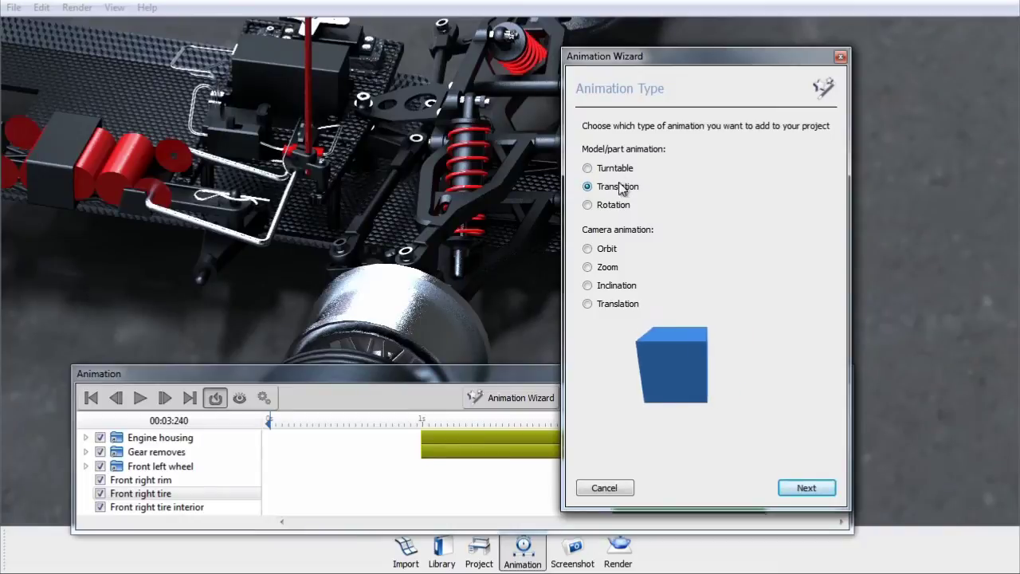
left_click(626, 168)
left_click(623, 185)
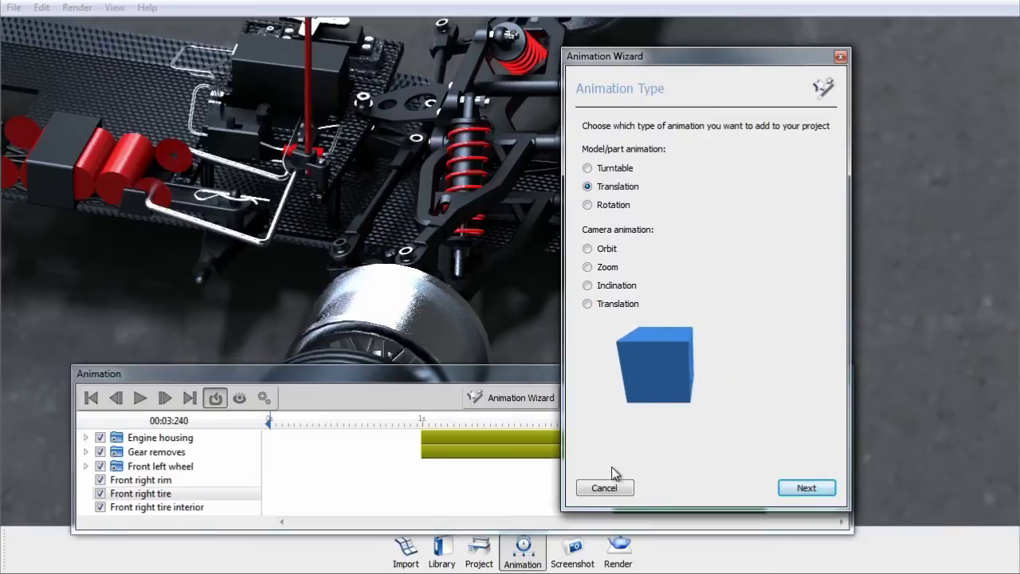
left_click(609, 487)
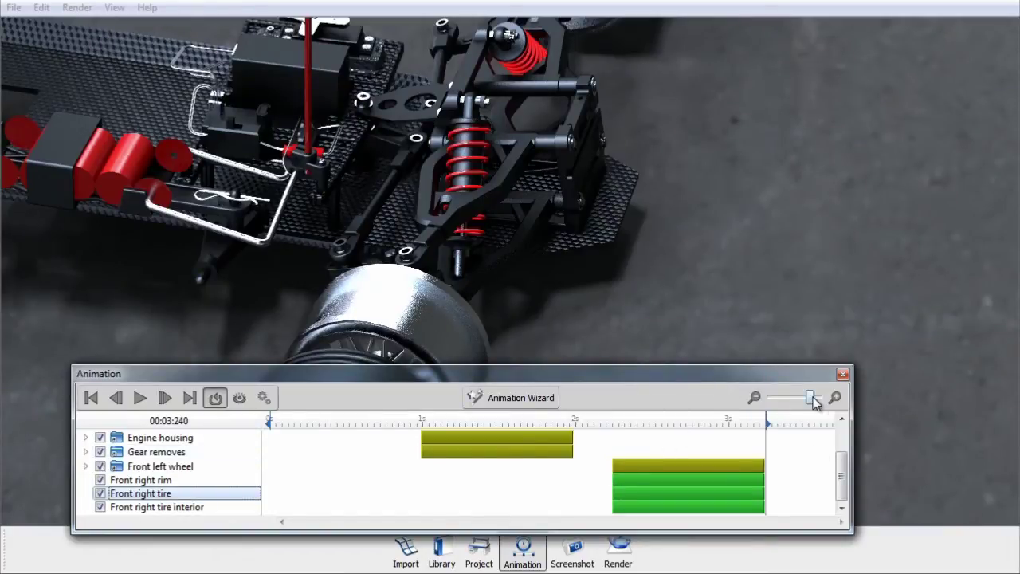
Step: Set the start of the playback range to 2.28 s, near the beginning of the wheel animations, and check the playback
mouse_move(815, 401)
left_mouse_down()
mouse_move(792, 403)
mouse_move(813, 402)
left_mouse_up()
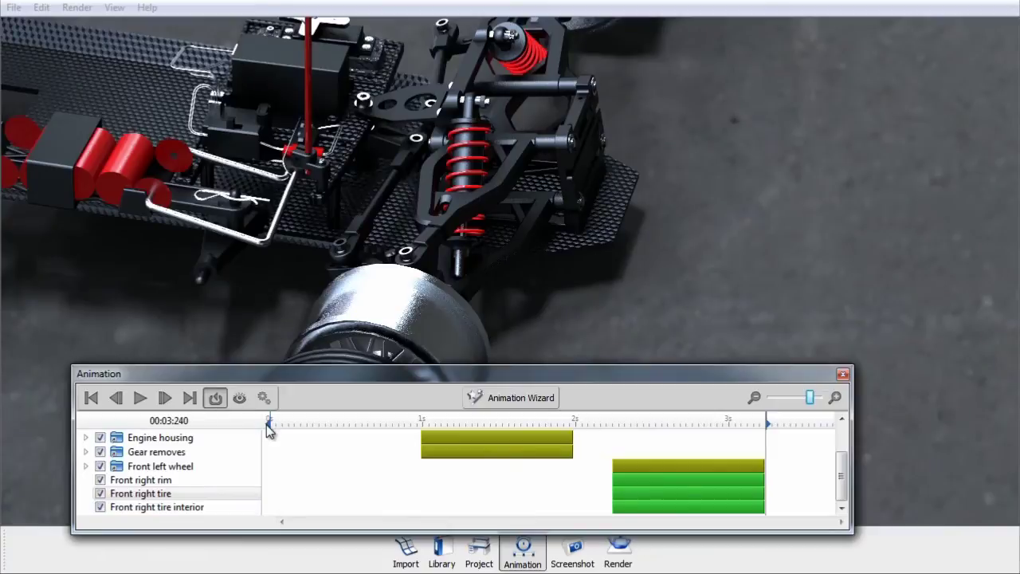
mouse_move(270, 431)
left_mouse_down()
mouse_move(296, 425)
mouse_move(489, 455)
mouse_move(719, 462)
mouse_move(401, 460)
mouse_move(645, 462)
left_mouse_up()
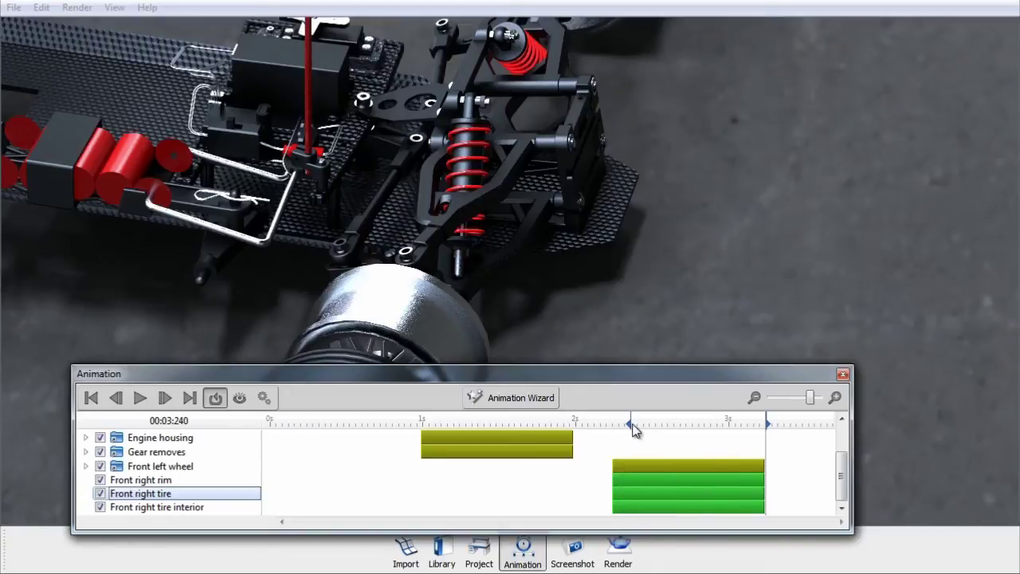
left_click_drag(631, 425, 617, 424)
left_click(656, 423)
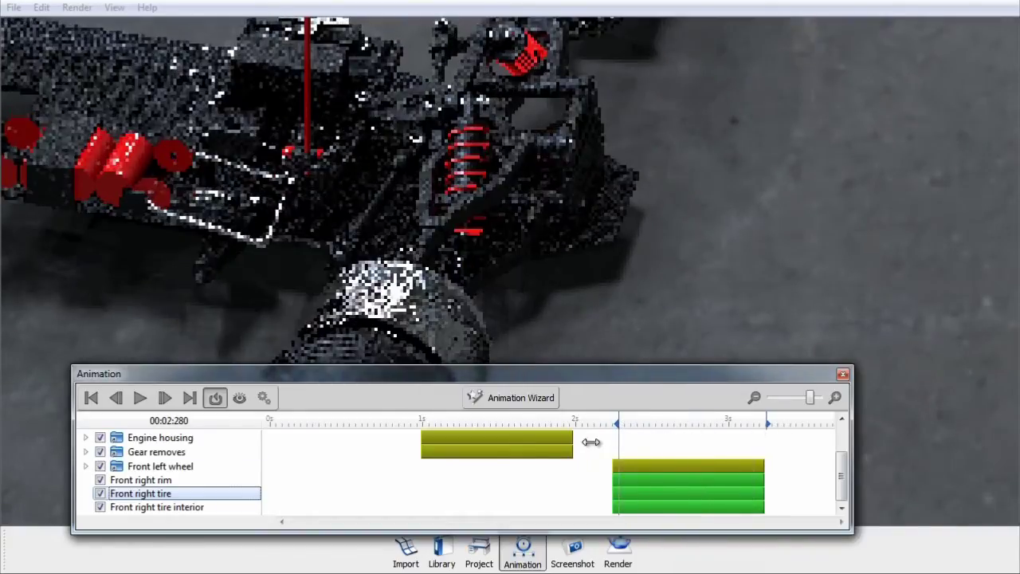
left_click(754, 447)
left_click(617, 426)
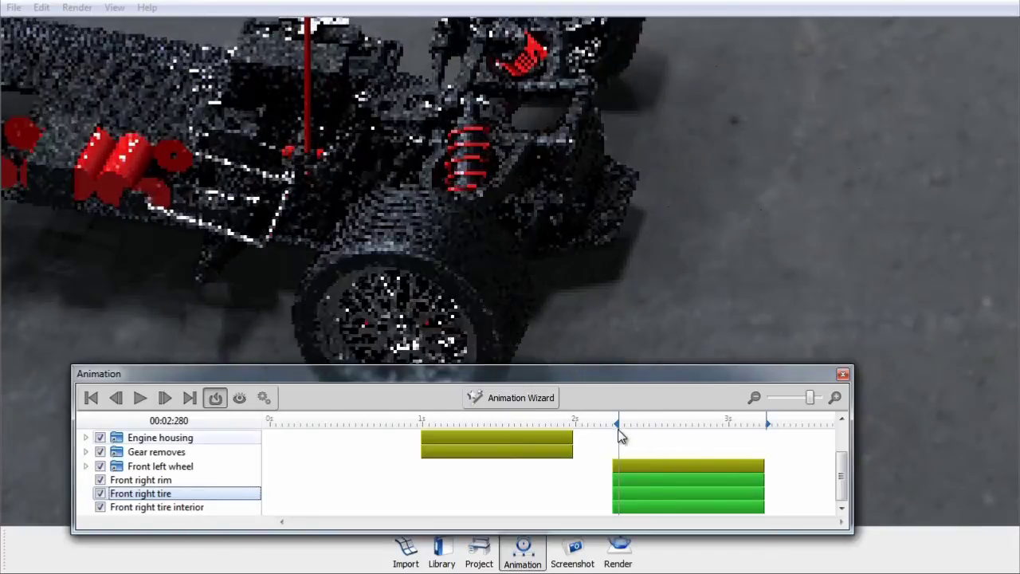
Step: Try the playback range from about 1.8 s, and return its start to 0 s
left_click_drag(617, 423, 548, 424)
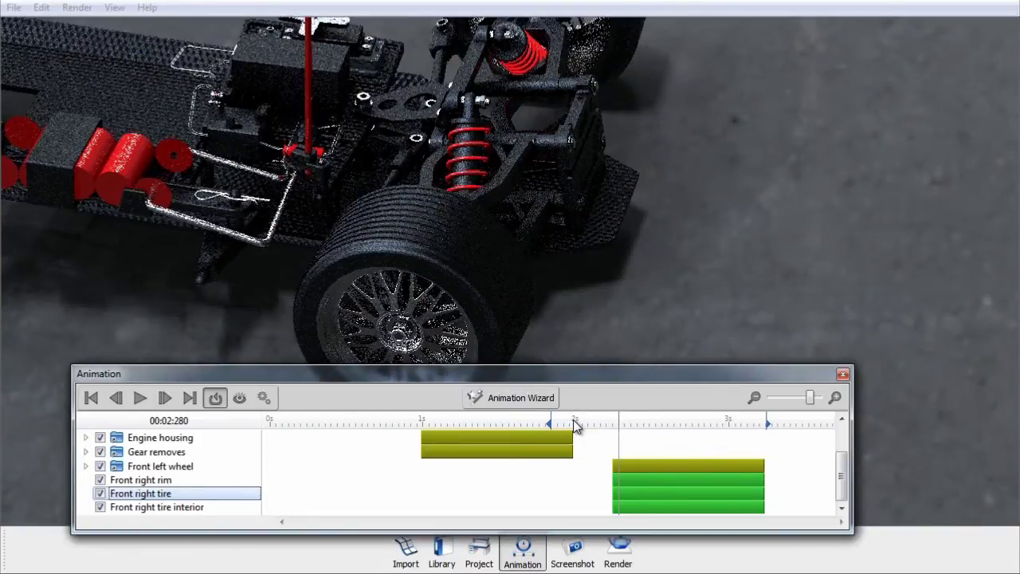
key("space")
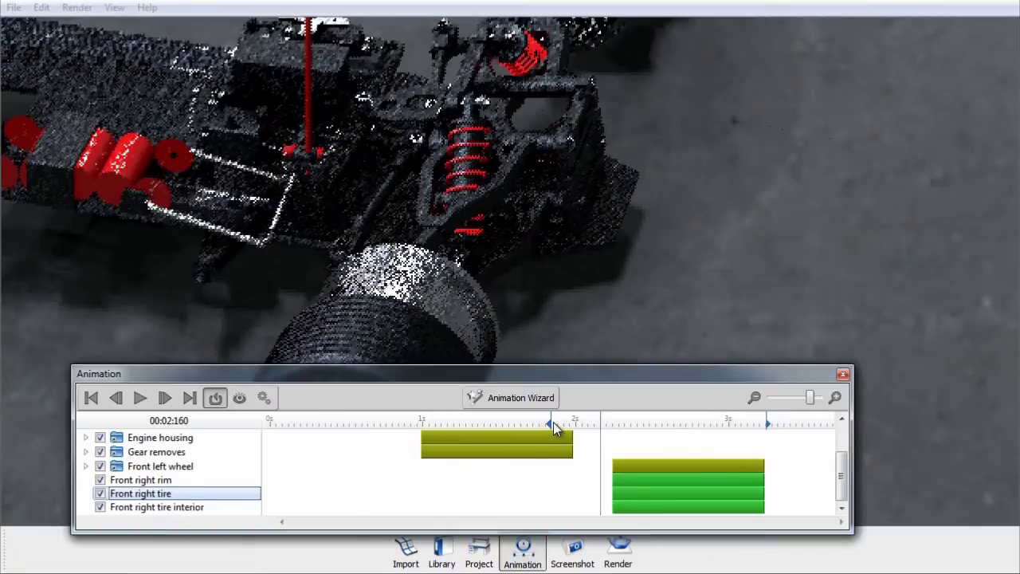
left_click_drag(553, 424, 268, 423)
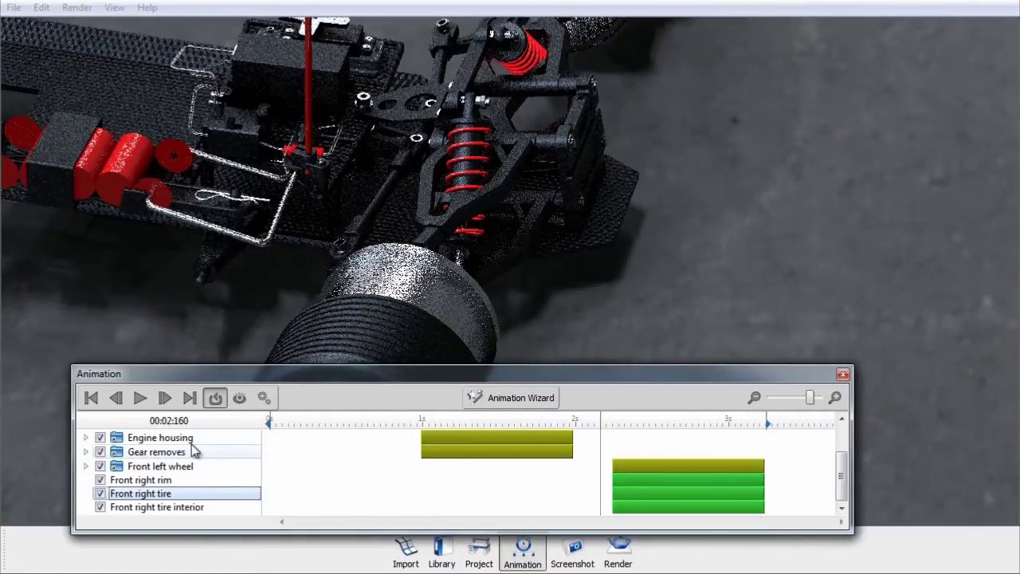
Step: Check the timeline options of the Front right rim animation, and show its translation properties in the project settings
right_click(161, 481)
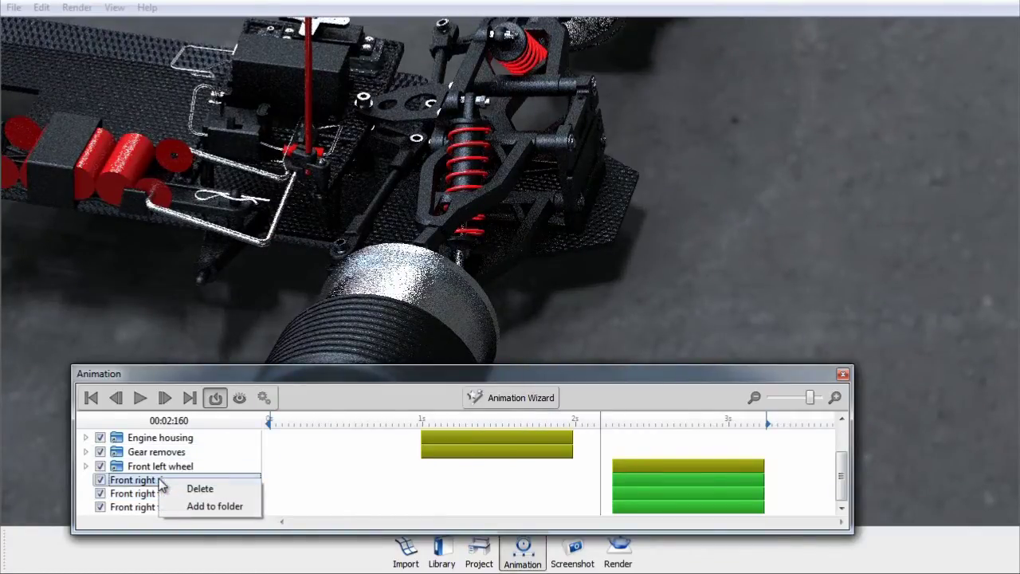
left_click(142, 468)
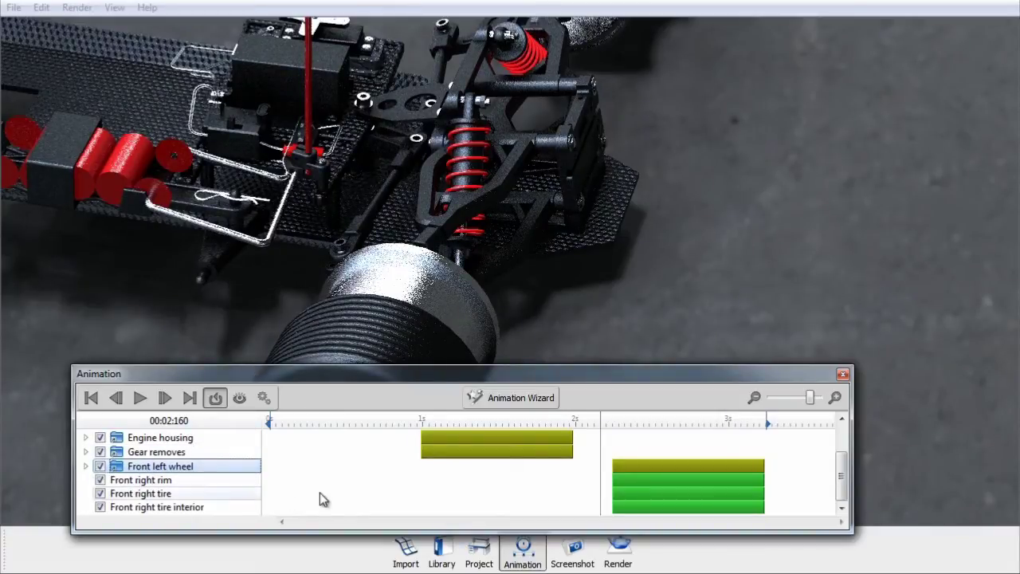
left_click(481, 549)
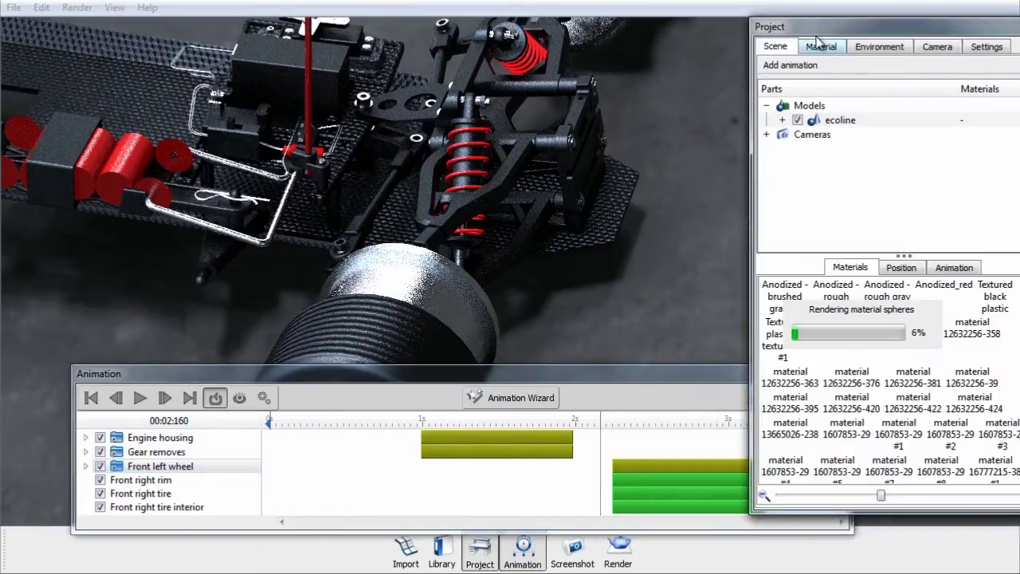
left_click(294, 378)
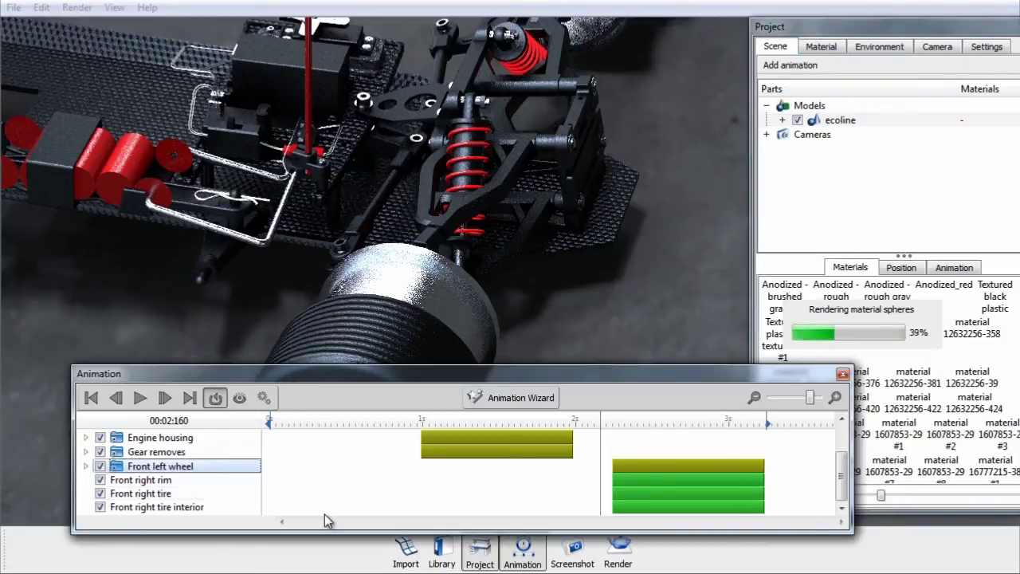
left_click(180, 493)
left_click(156, 486)
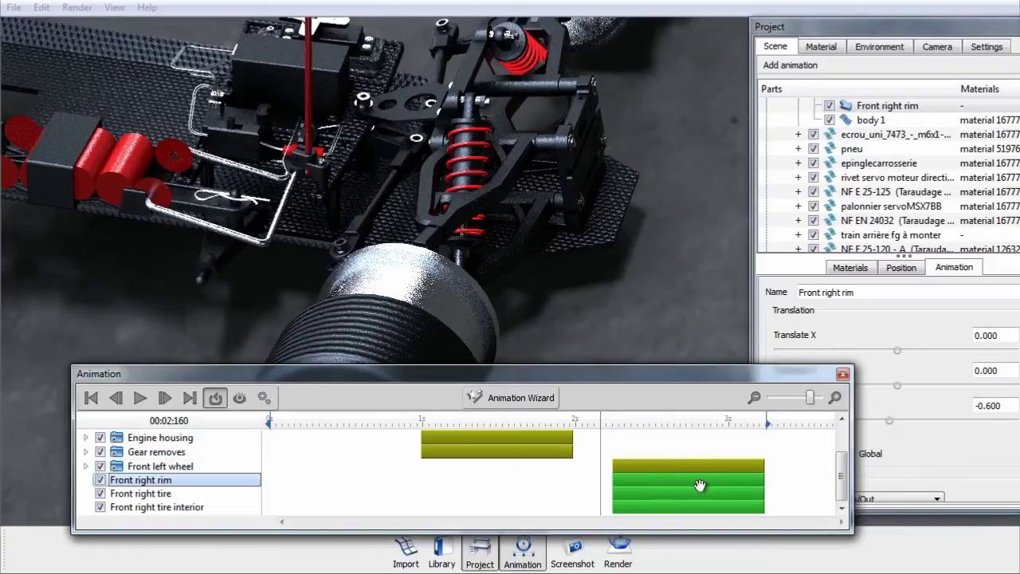
mouse_move(707, 482)
left_mouse_down()
mouse_move(680, 481)
mouse_move(710, 485)
left_mouse_up()
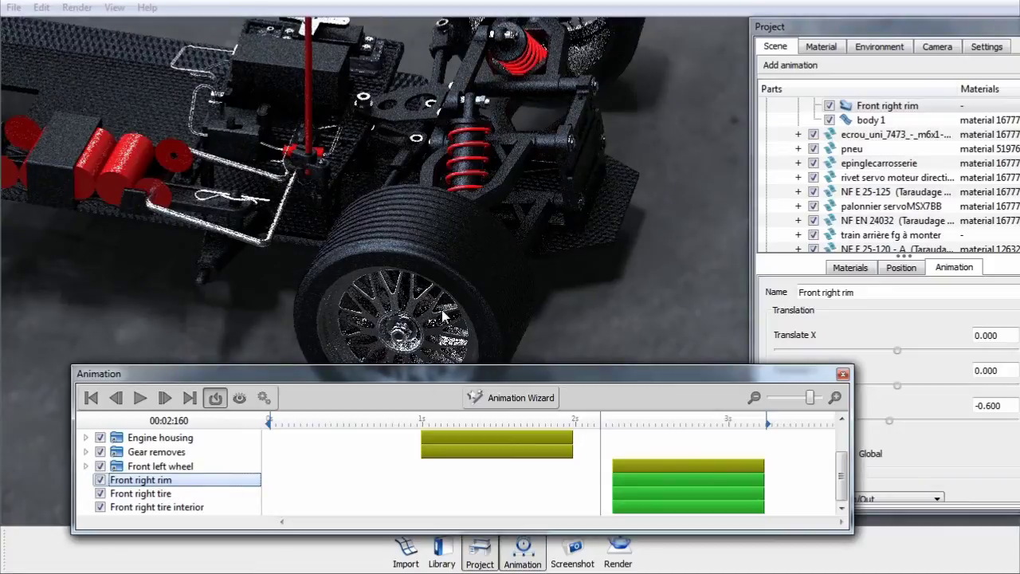
left_click_drag(431, 316, 592, 380)
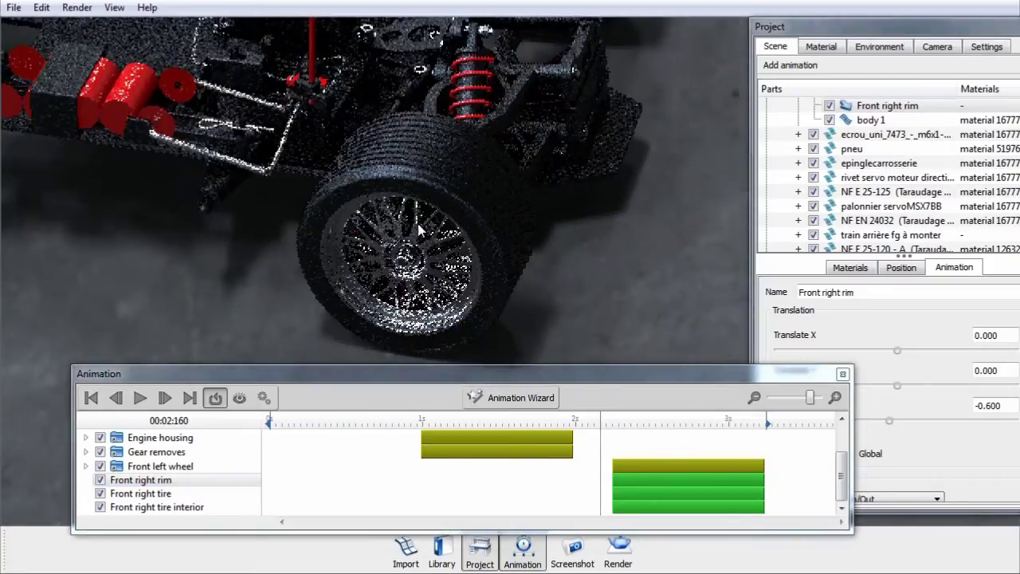
Step: Try moving the Front right rim animation to start at about 0.25 s, extend its end to about 3.25 s, and scrub to check the motion
left_click_drag(668, 481, 360, 471)
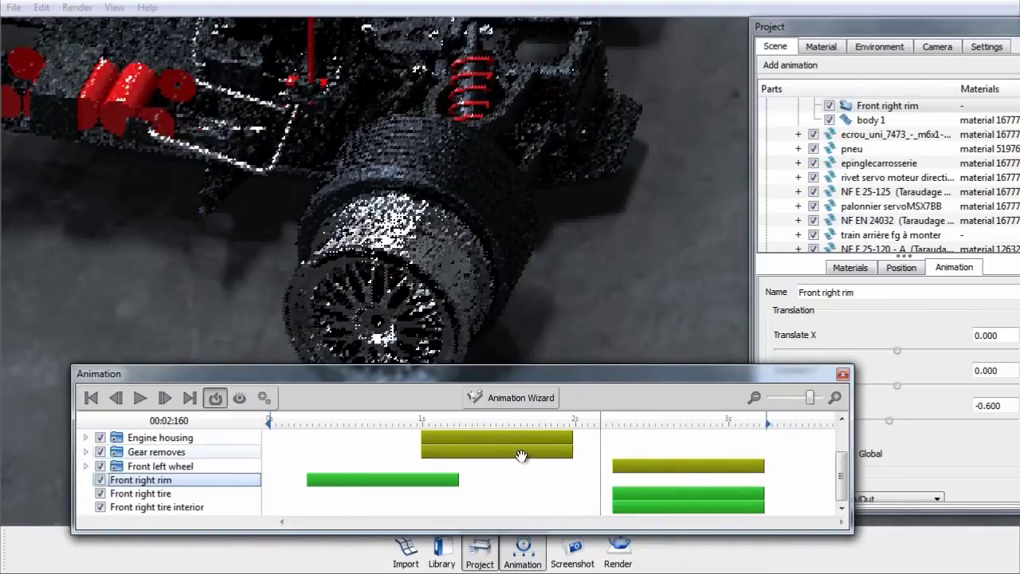
left_click_drag(611, 427, 362, 414)
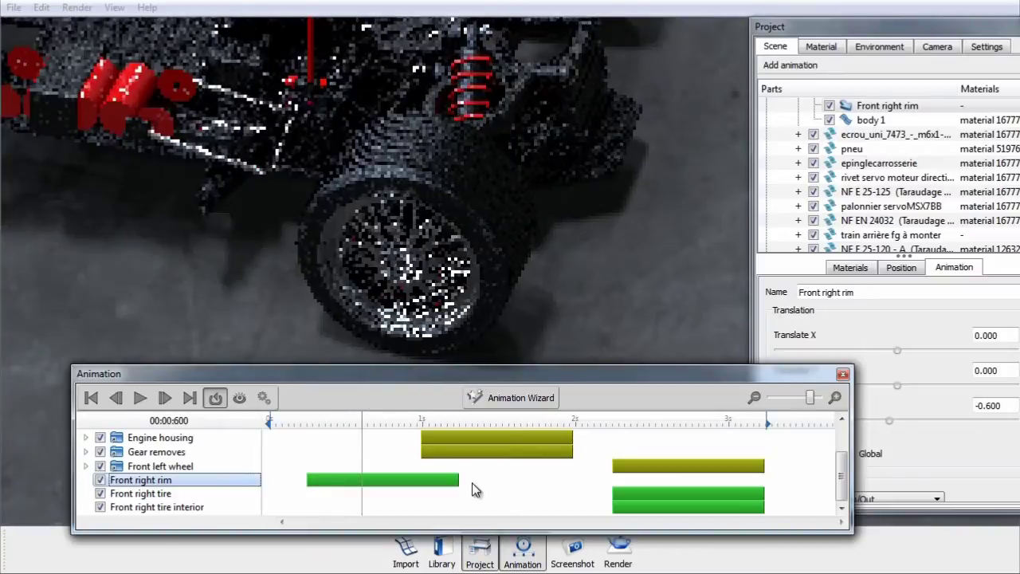
left_click_drag(461, 483, 772, 515)
left_click_drag(388, 417, 716, 480)
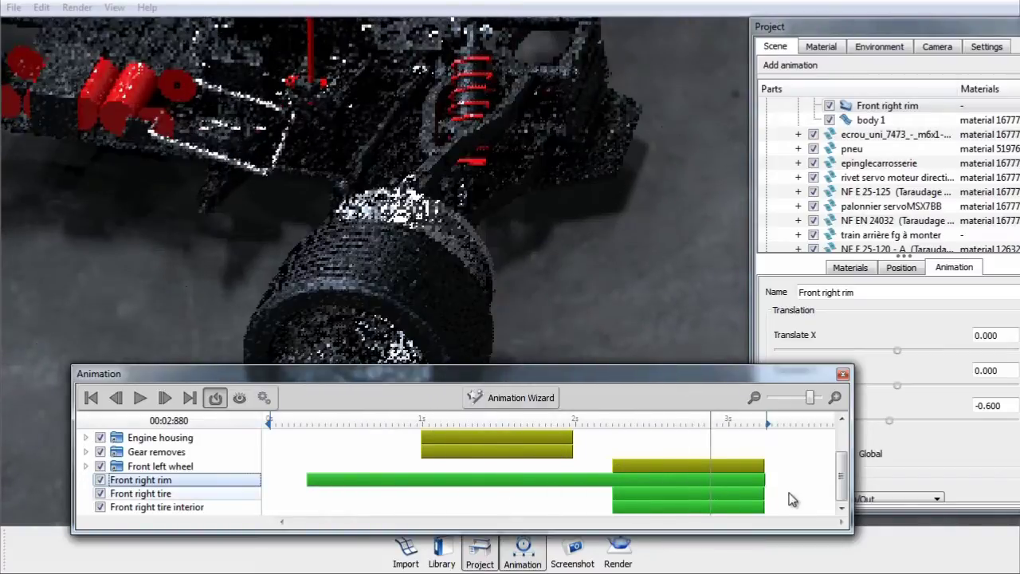
Step: Try starting the Front right rim animation at about 3 s, and return its start to about 2.25 s in line with the tire animations
left_click_drag(308, 482, 727, 507)
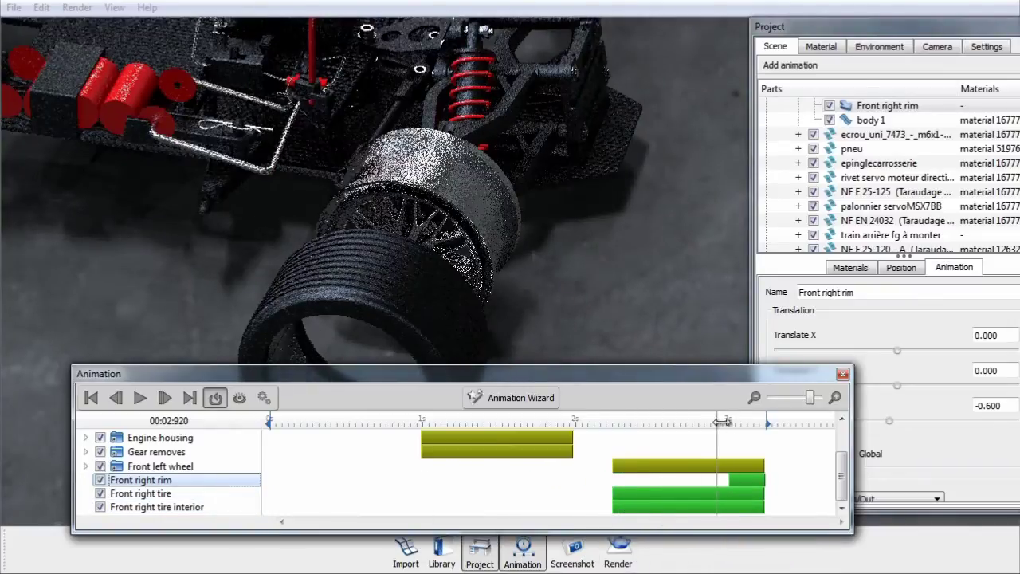
left_click_drag(712, 423, 744, 436)
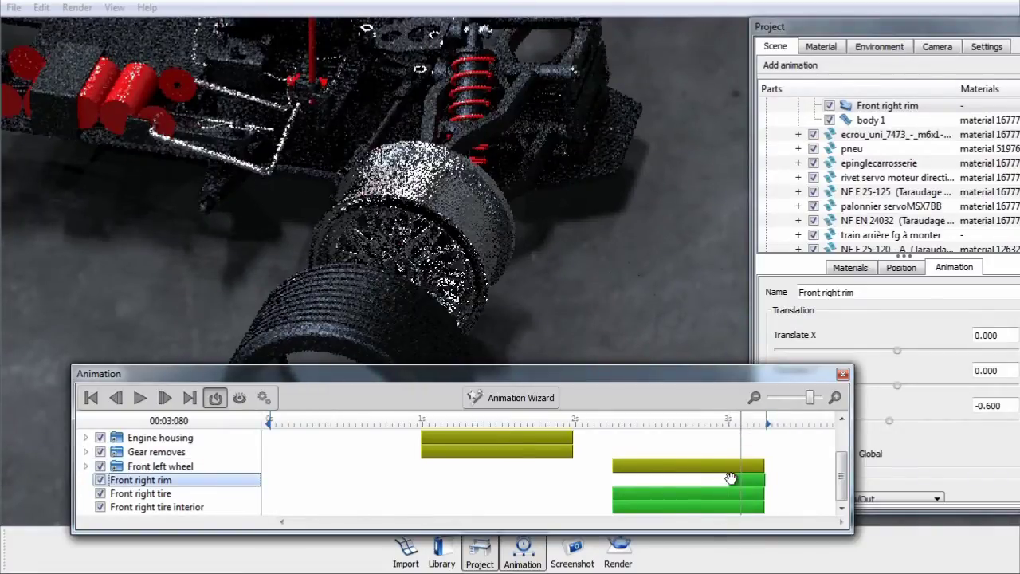
left_click_drag(731, 478, 612, 494)
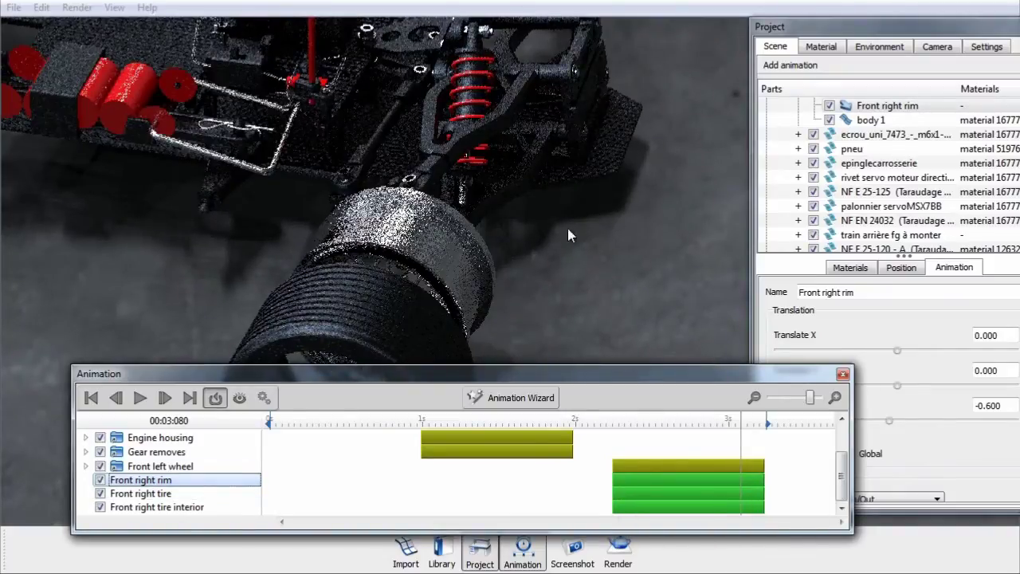
Step: Examine the exploded front right wheel and compare the translation properties of its rim, tire and tire interior animations, scrubbing to 2.88 s
left_click_drag(547, 114, 584, 271)
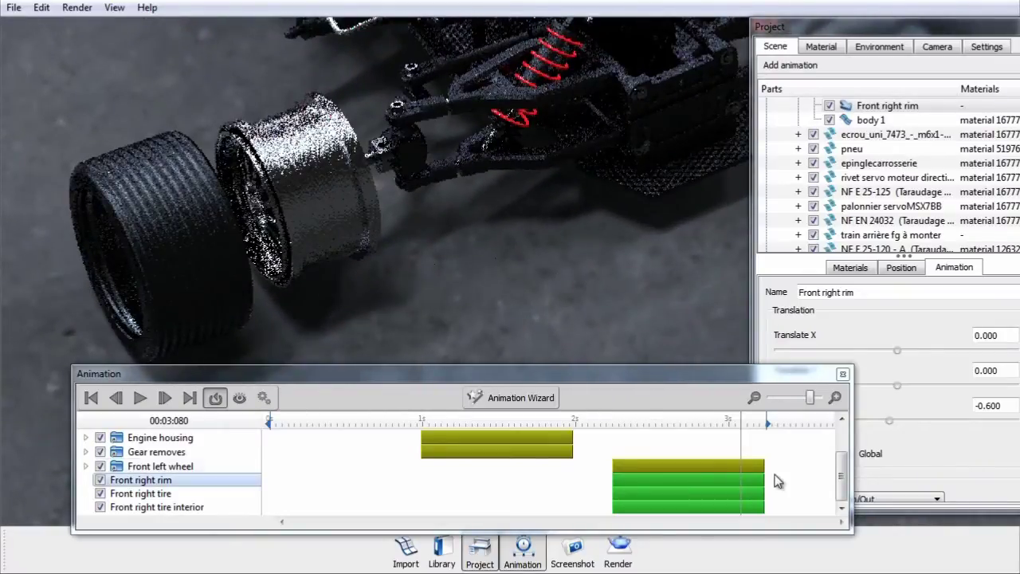
left_click_drag(751, 421, 705, 429)
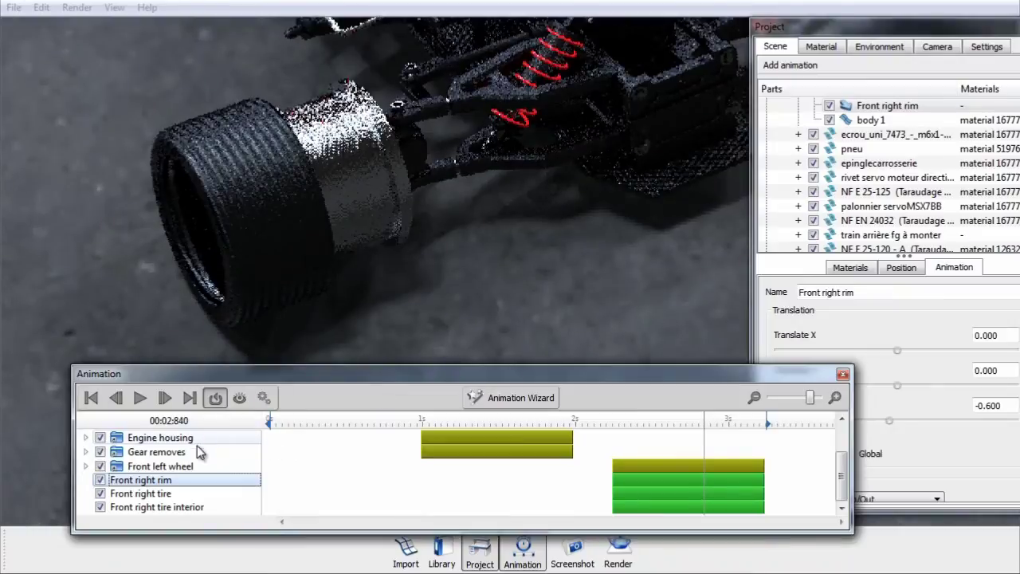
left_click(170, 493)
left_click(183, 507)
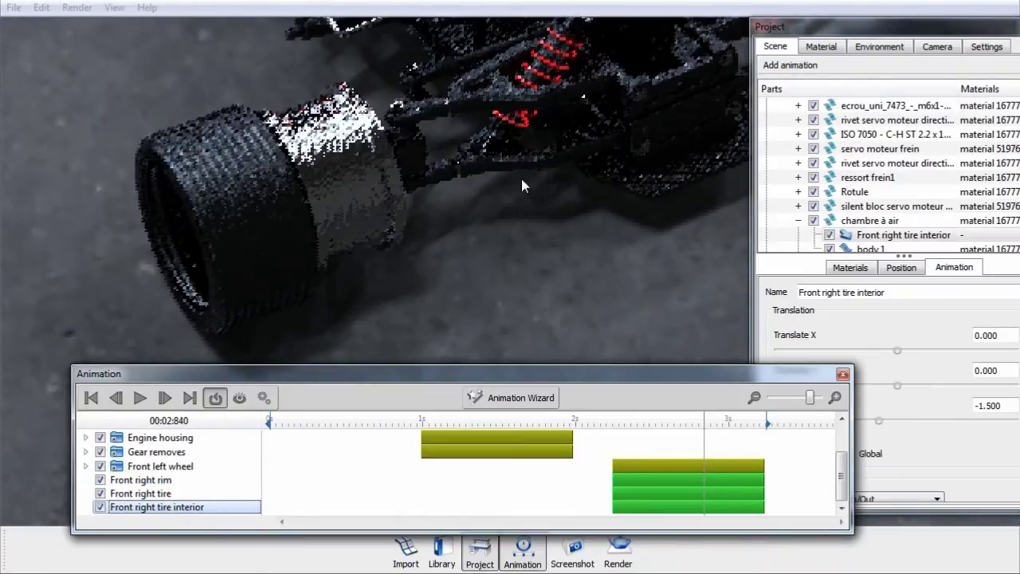
left_click(146, 507)
left_click(154, 494)
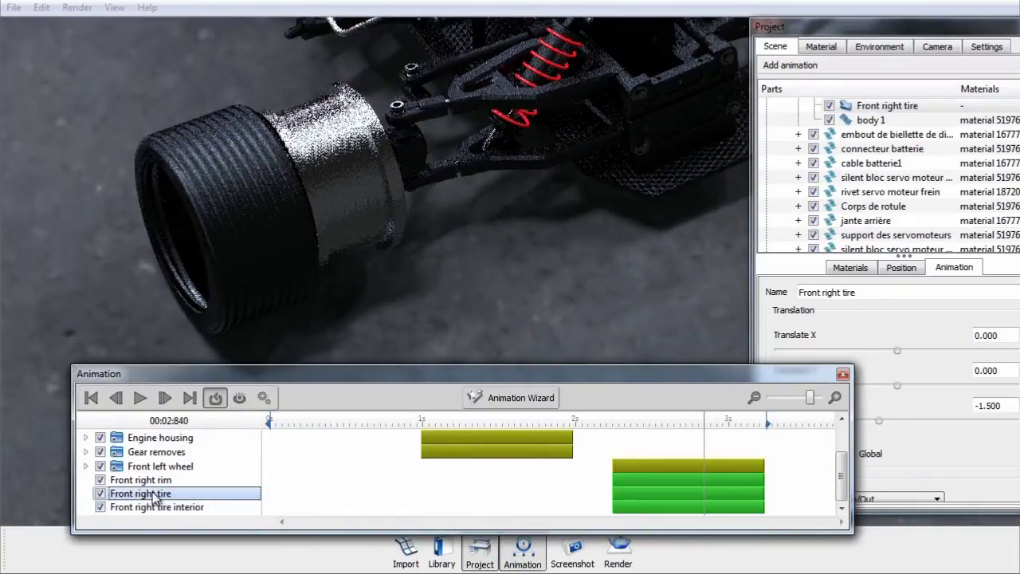
left_click(142, 480)
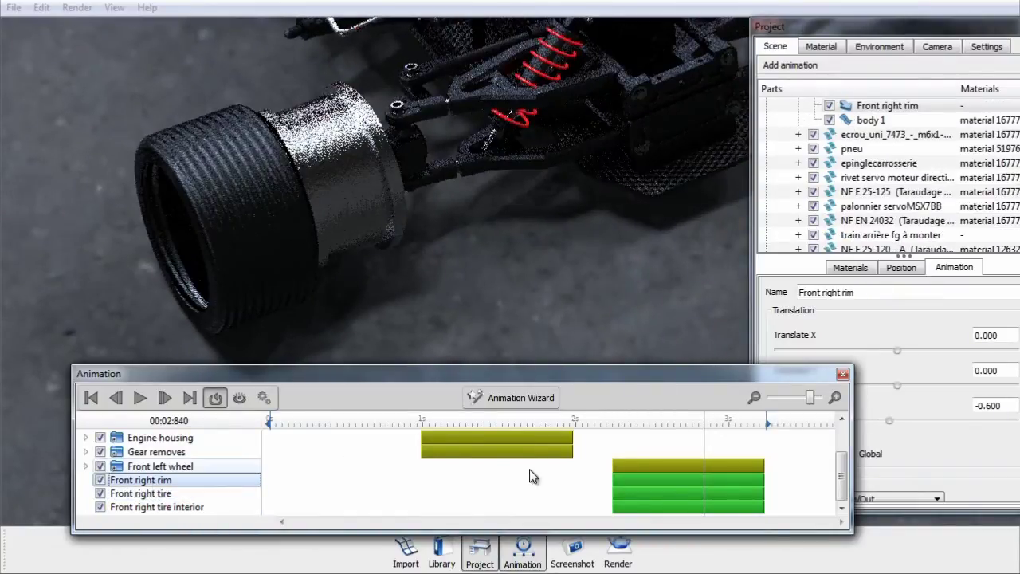
mouse_move(705, 420)
left_mouse_down()
mouse_move(590, 423)
mouse_move(711, 433)
left_mouse_up()
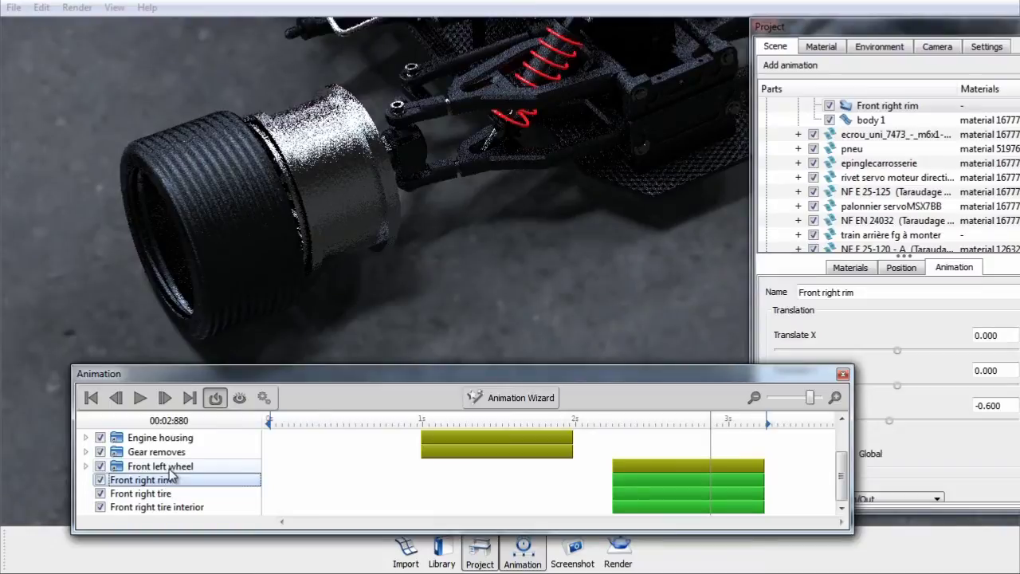
Step: Group the Front right rim, tire and tire interior animations in a folder named Front right wheel, and collapse the folder
left_click(169, 506, "shift")
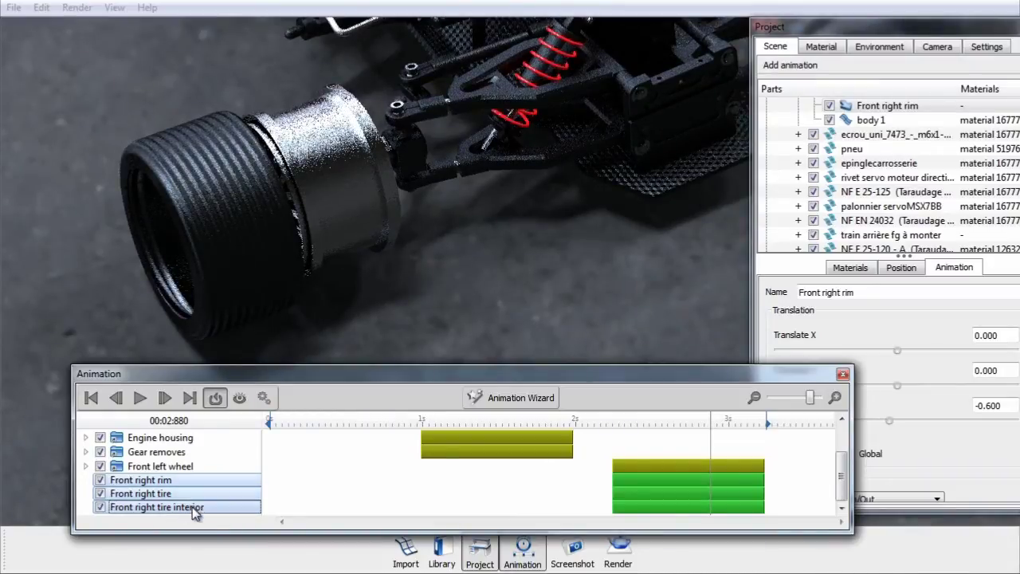
right_click(155, 495)
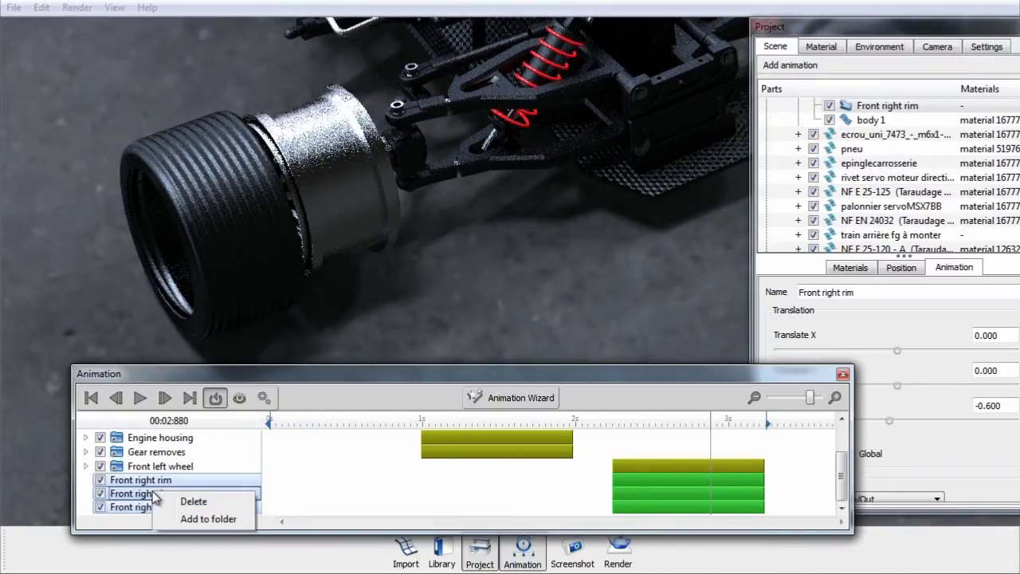
left_click(209, 519)
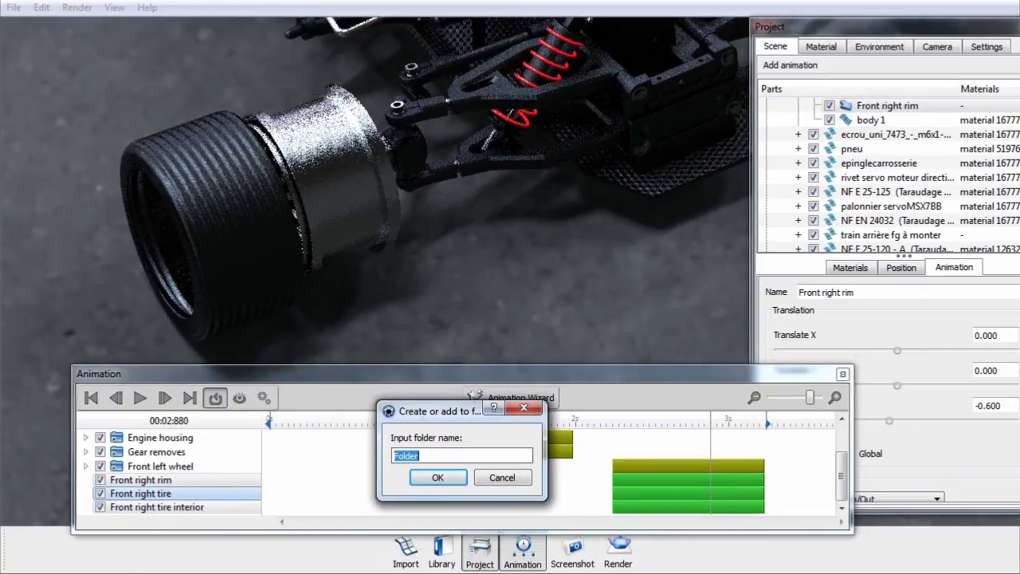
type("Front right whee")
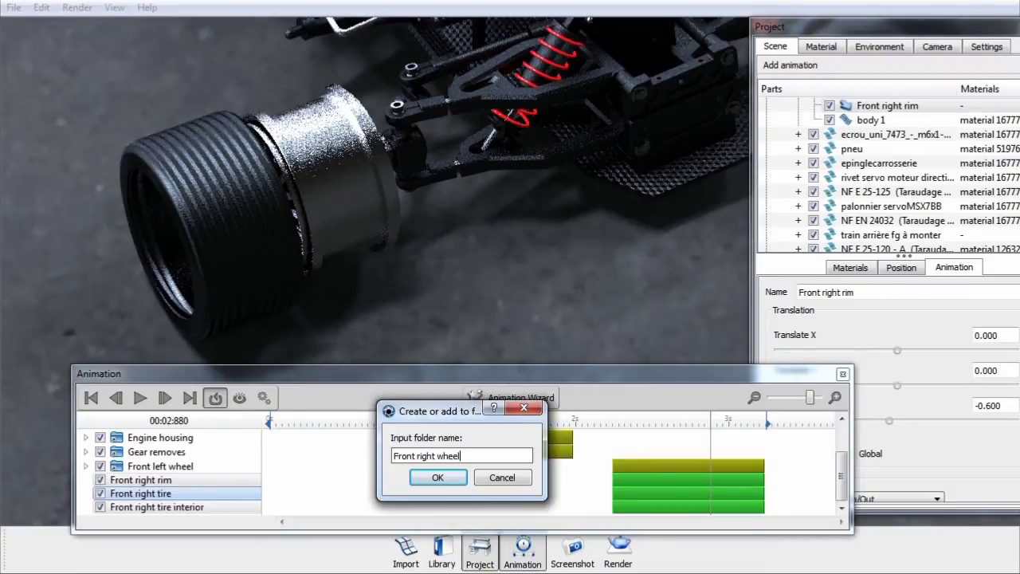
key("Return")
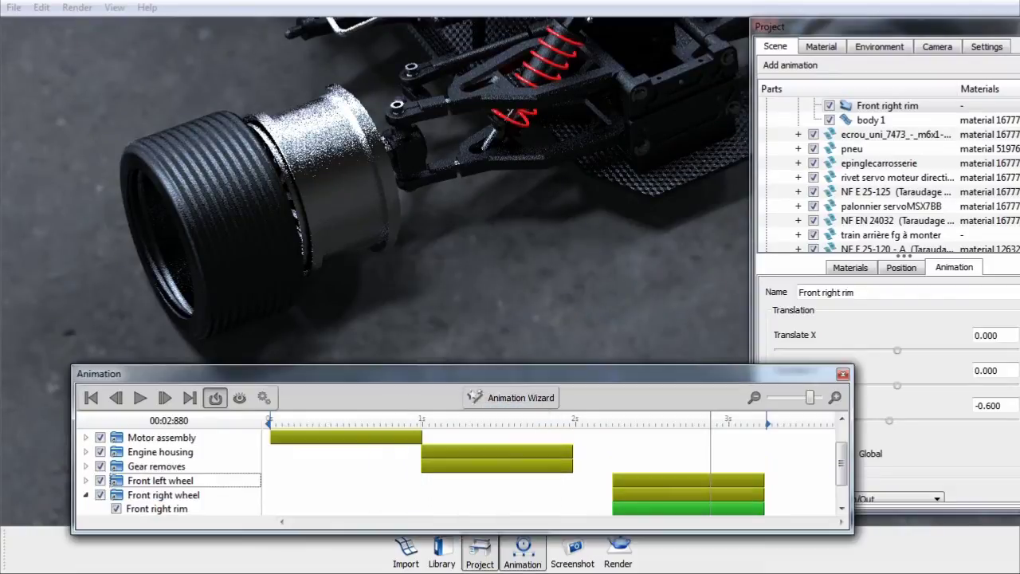
left_click(145, 495)
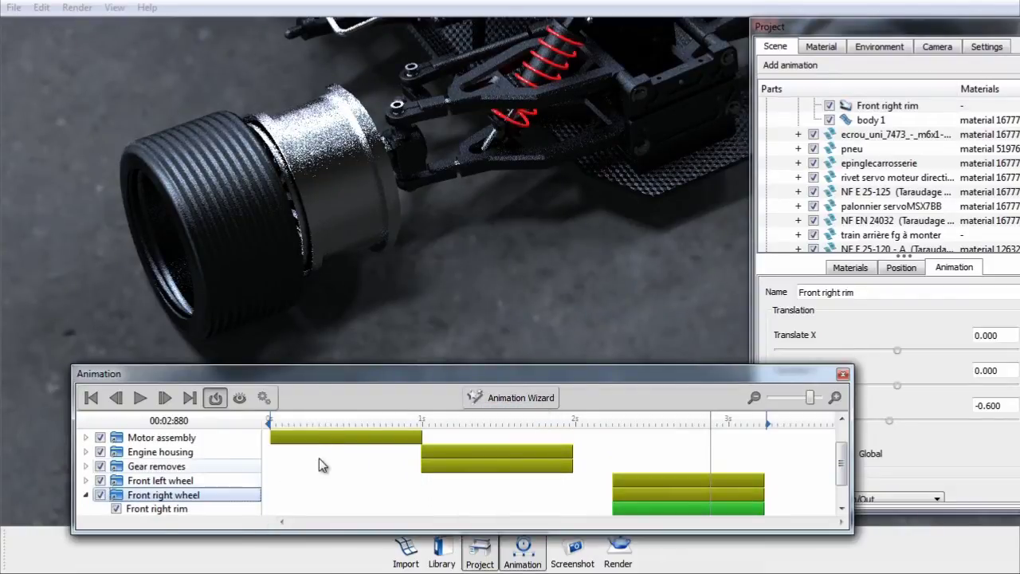
scroll(837, 464, "down", 2)
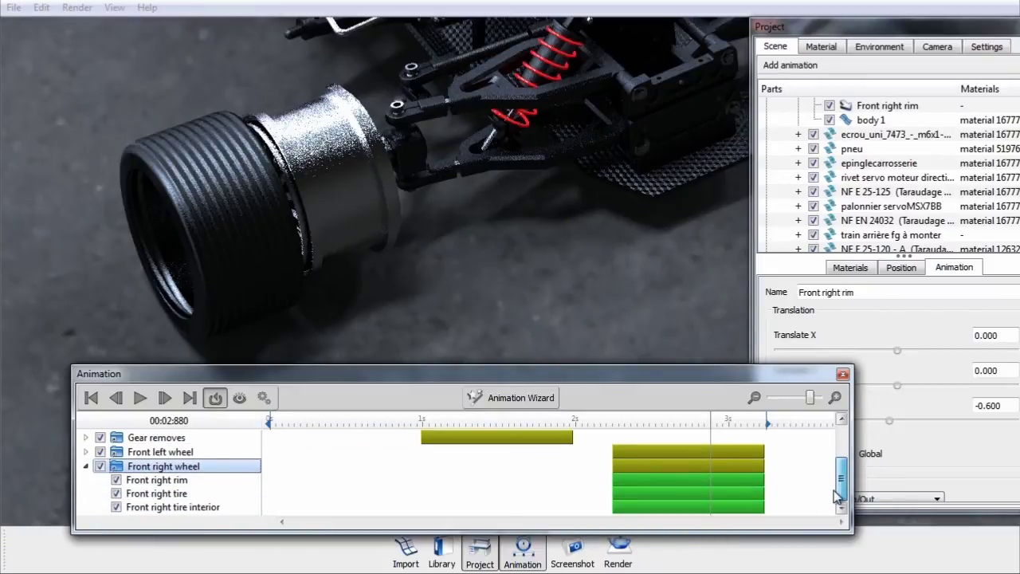
left_click(87, 467)
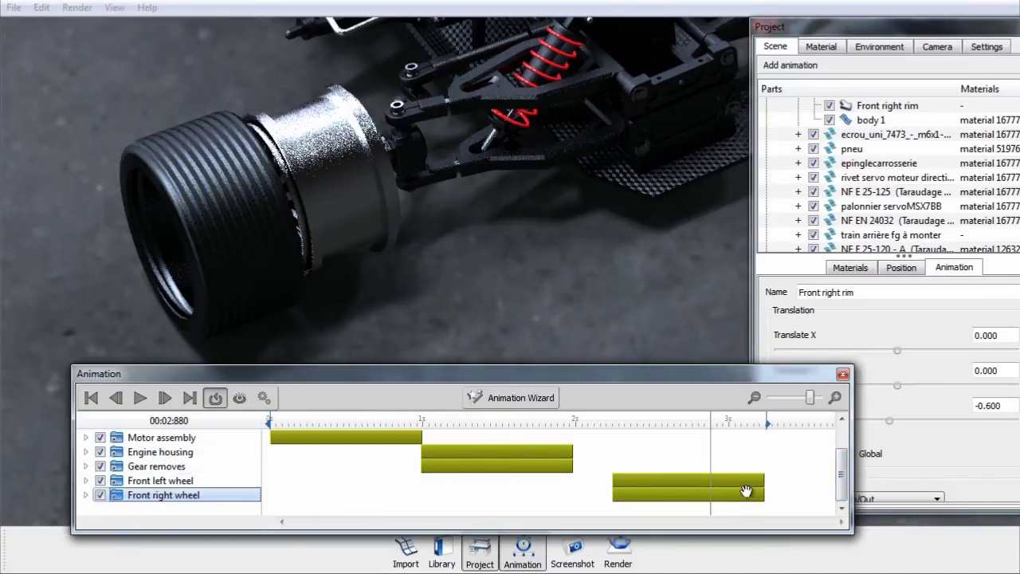
Step: Try moving the Front right wheel folder's animation to about 1.15 s and to about 0.25 s, scrubbing to check the wheel's motion
left_click_drag(750, 496, 588, 495)
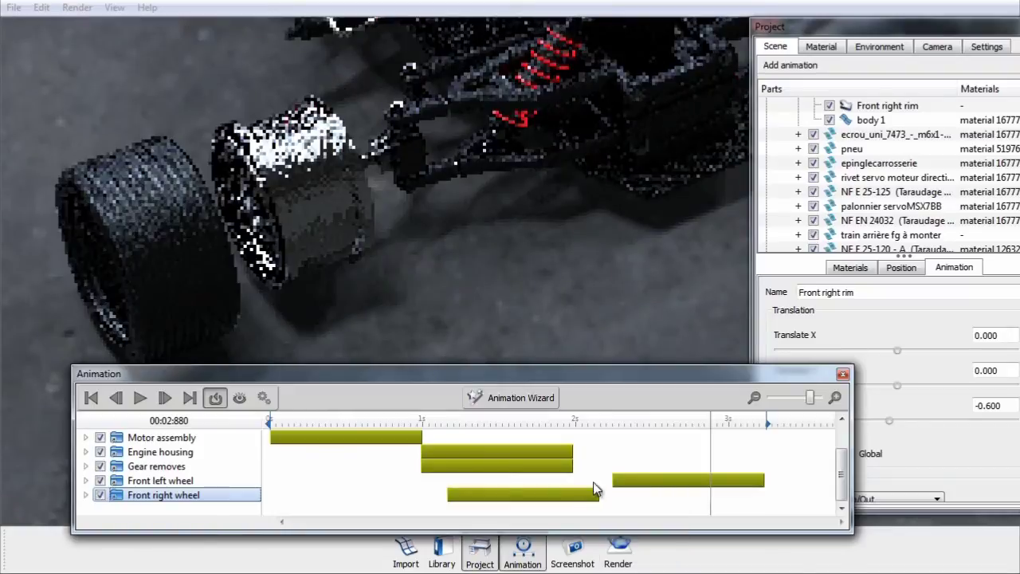
left_click_drag(712, 426, 497, 428)
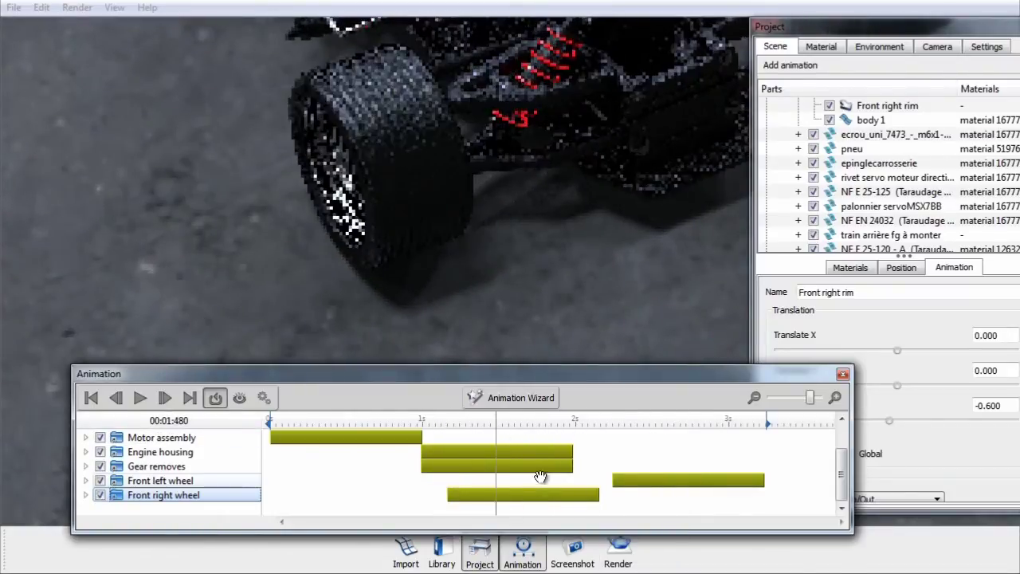
left_click_drag(563, 493, 440, 487)
left_click_drag(308, 428, 367, 428)
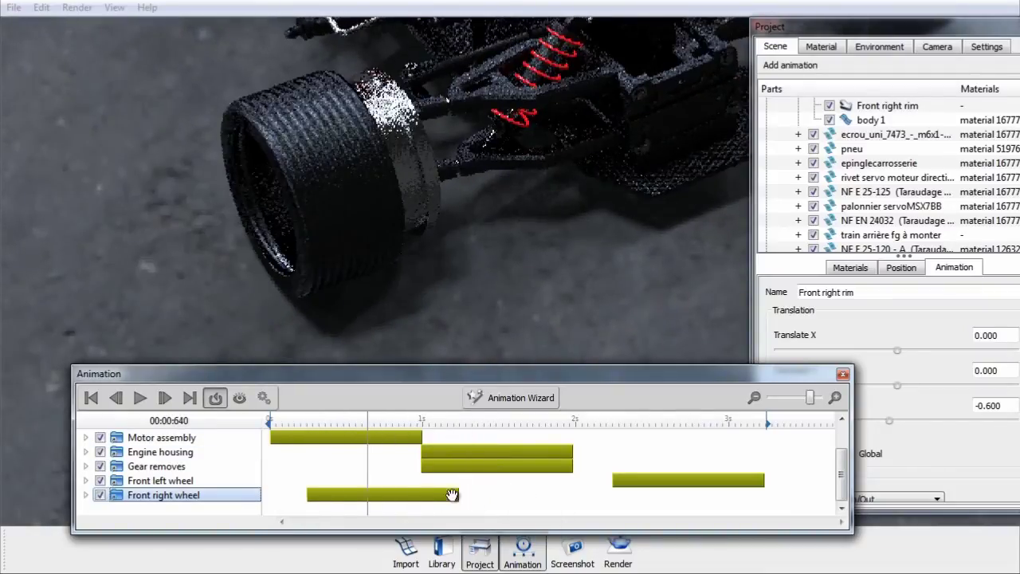
Step: Try extending the Front right wheel folder's animation to about 3.2 s, and restore its range to about 2.25–3.25 s in line with Front left wheel
left_click_drag(462, 494, 764, 519)
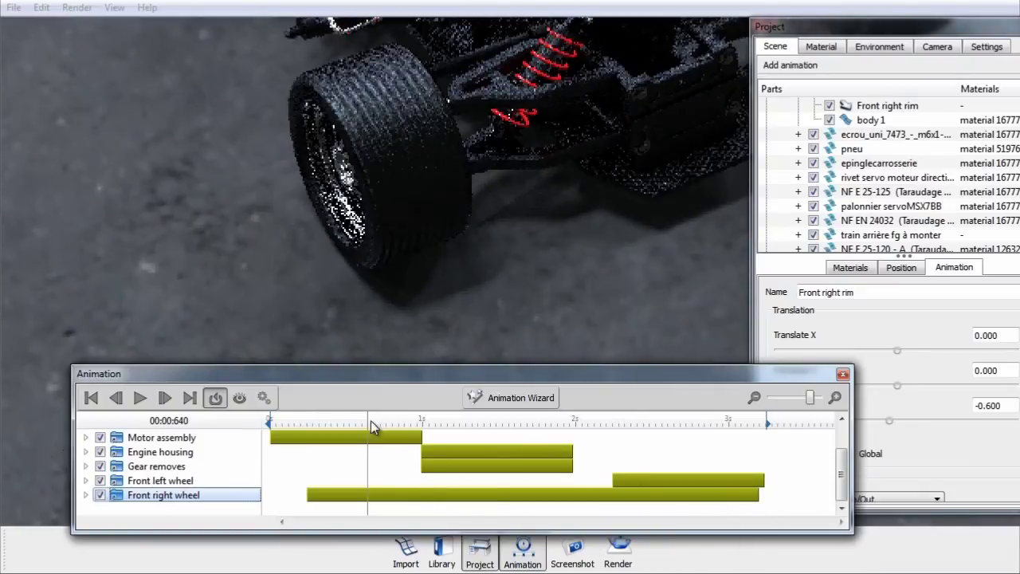
left_click_drag(414, 424, 329, 439)
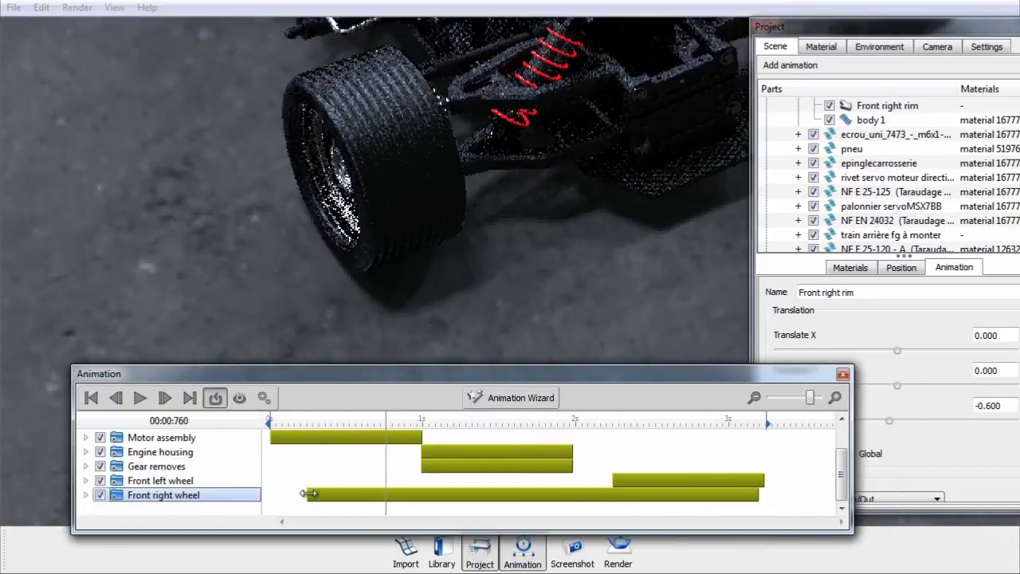
left_click_drag(310, 495, 620, 499)
left_click_drag(760, 496, 765, 496)
left_click_drag(623, 493, 617, 494)
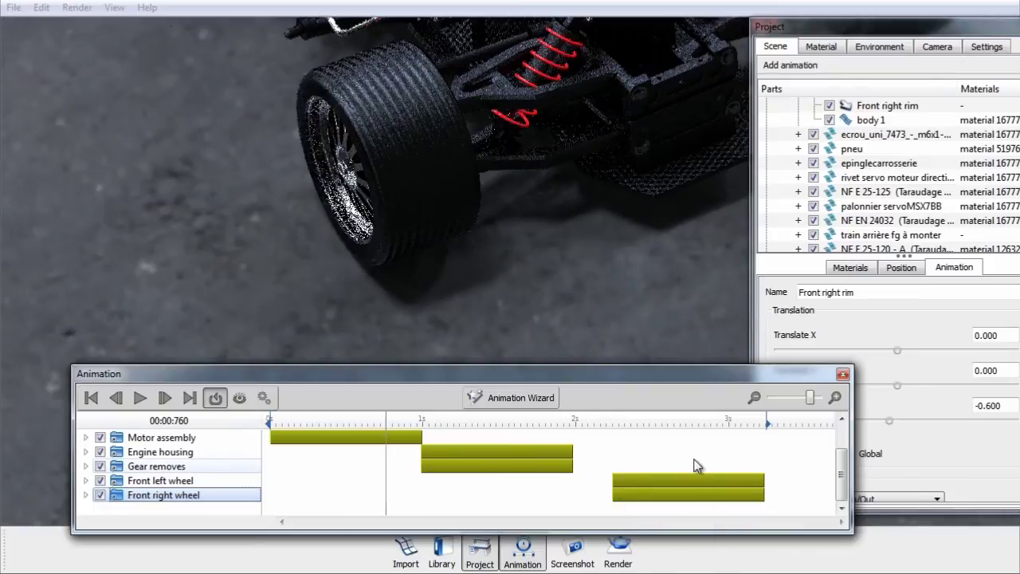
mouse_move(715, 496)
left_mouse_down()
mouse_move(588, 497)
mouse_move(706, 509)
left_mouse_up()
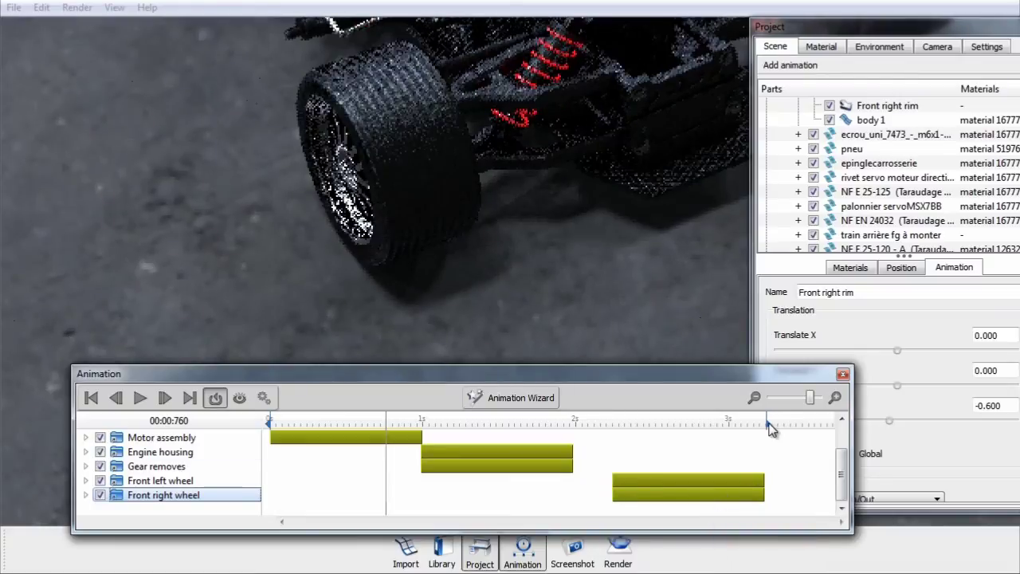